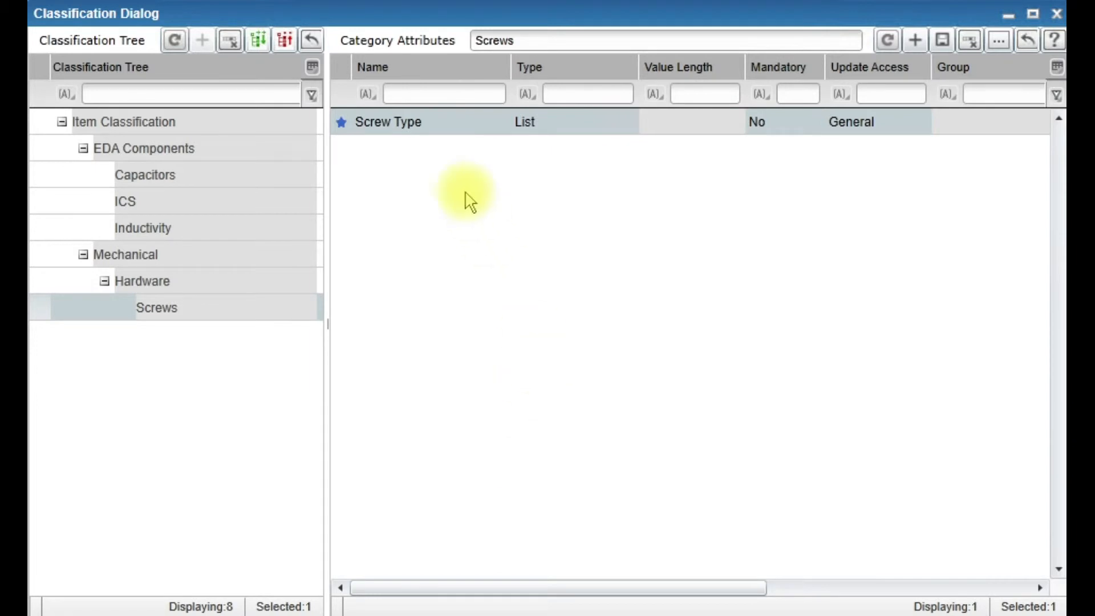
# - Add a new attribute named Sizw to the Screws category and set its type to List
pyautogui.click(915, 40)
pyautogui.click(441, 149)
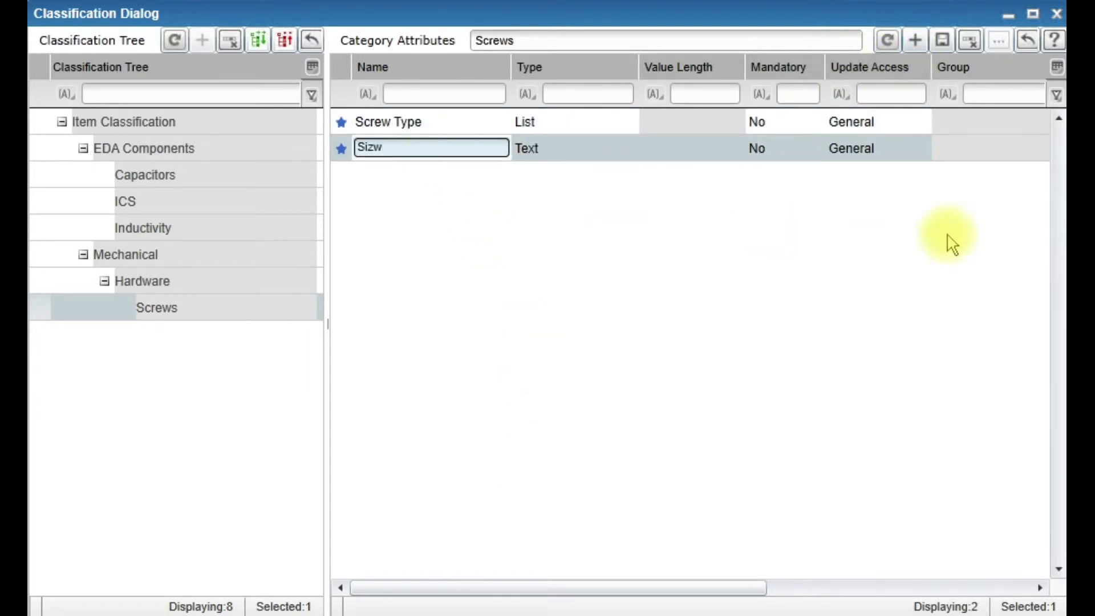
pyautogui.click(616, 151)
pyautogui.click(630, 148)
pyautogui.click(536, 229)
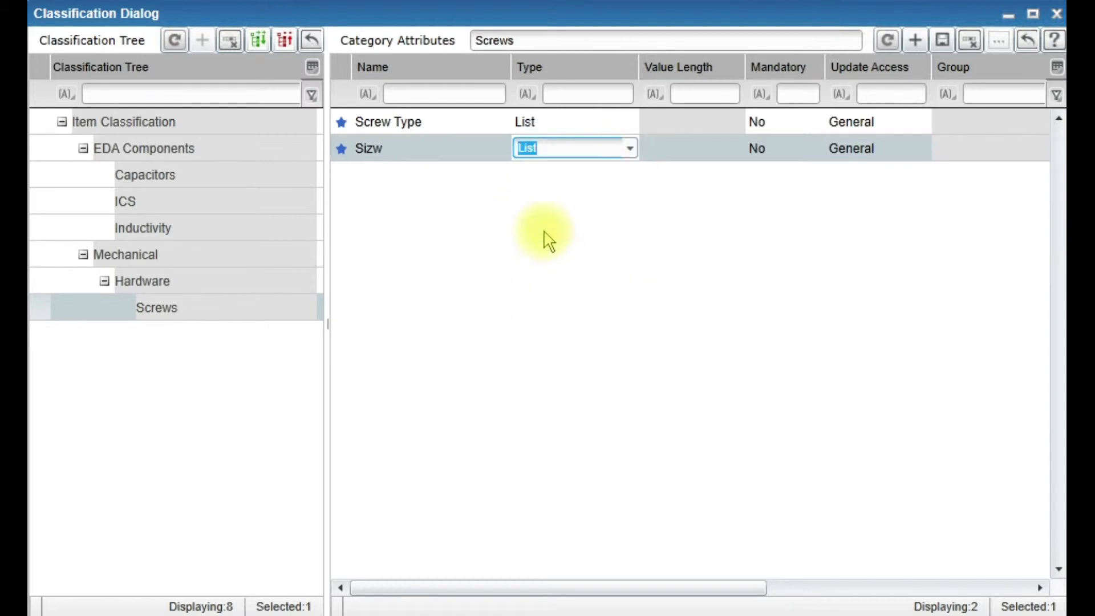
# - Define the attribute's value list as #4-40, #6-32, #8-32, #10-32 and #10-24
pyautogui.click(832, 153)
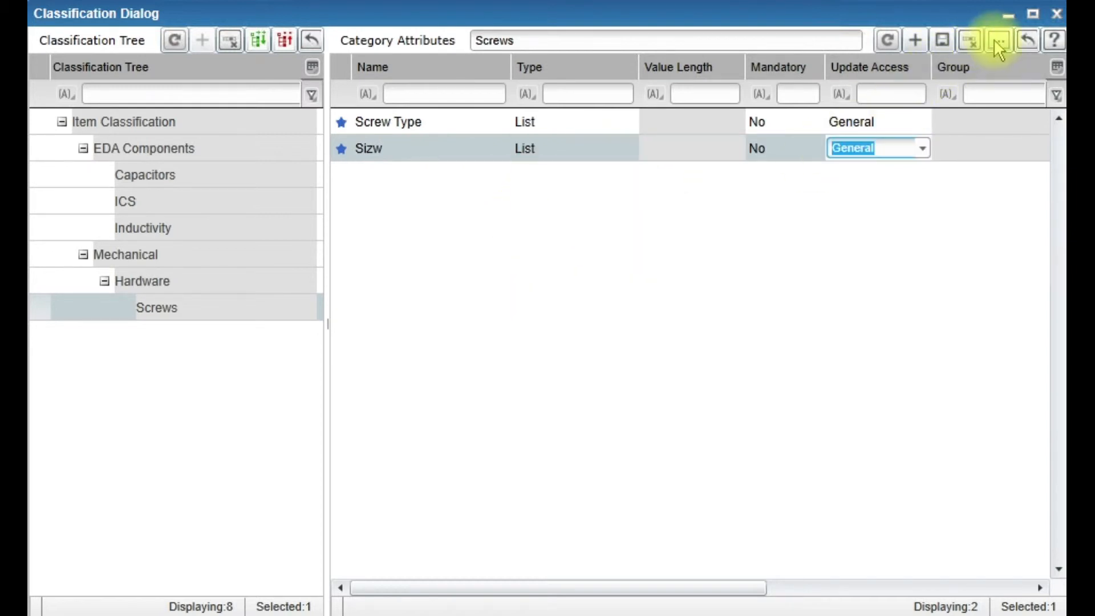
pyautogui.click(999, 40)
pyautogui.click(686, 123)
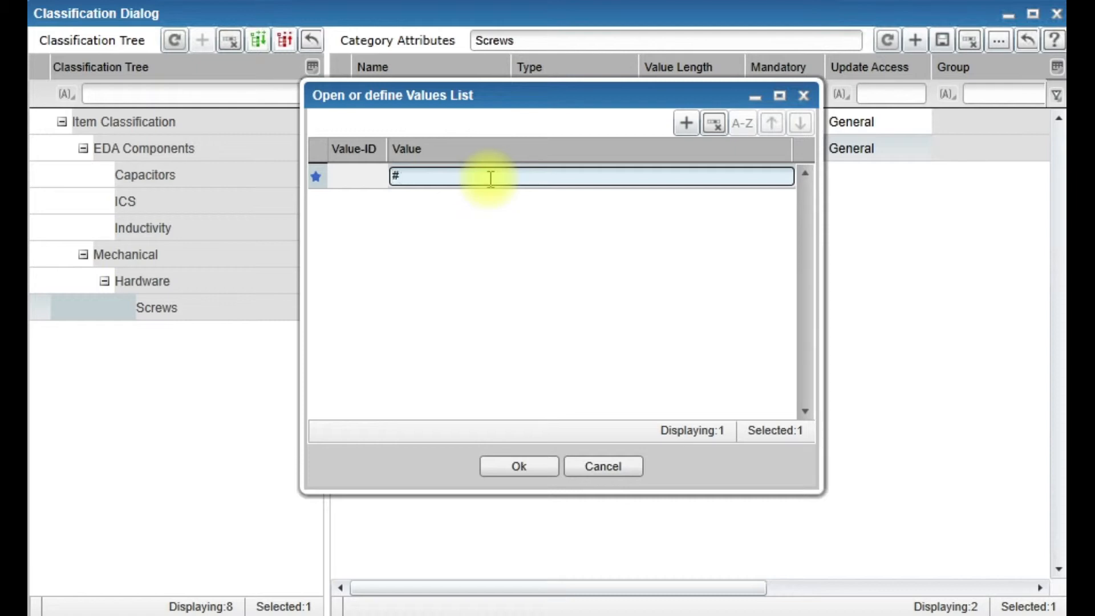
pyautogui.click(685, 124)
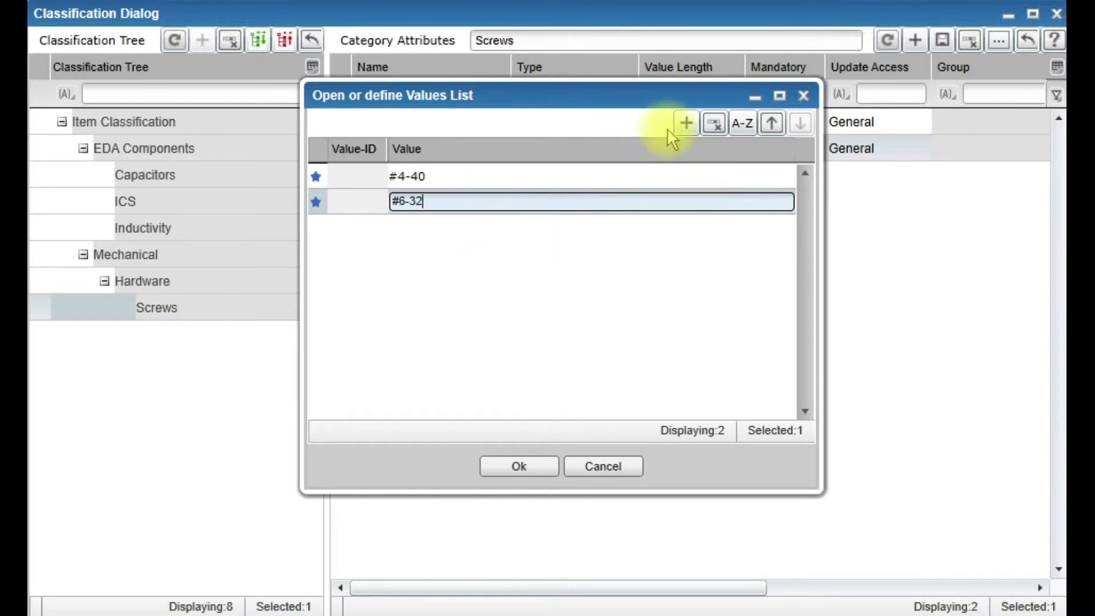
pyautogui.click(686, 124)
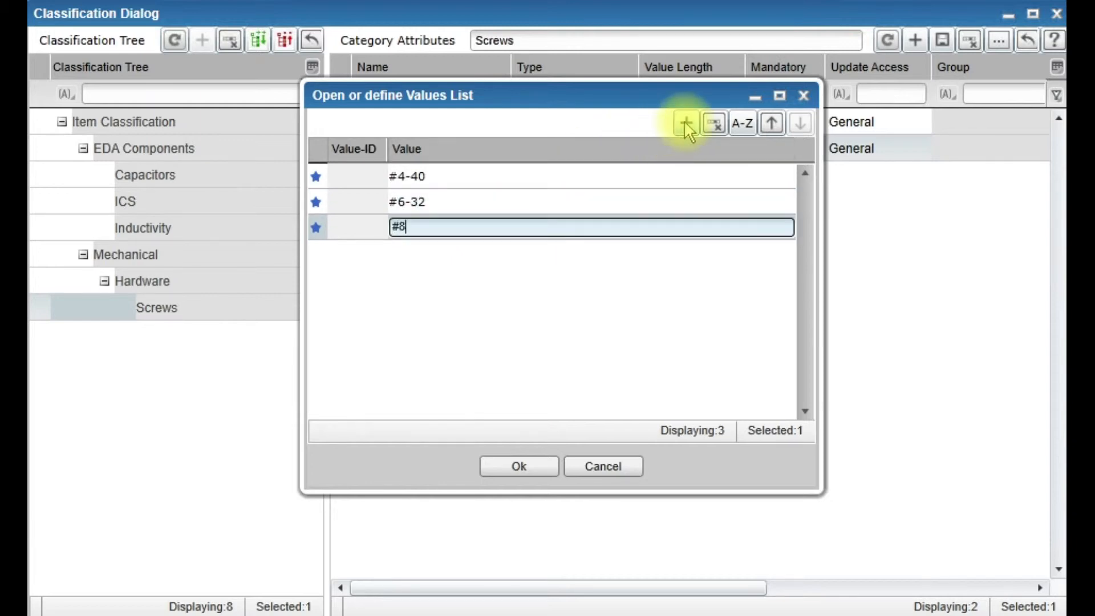
pyautogui.click(684, 122)
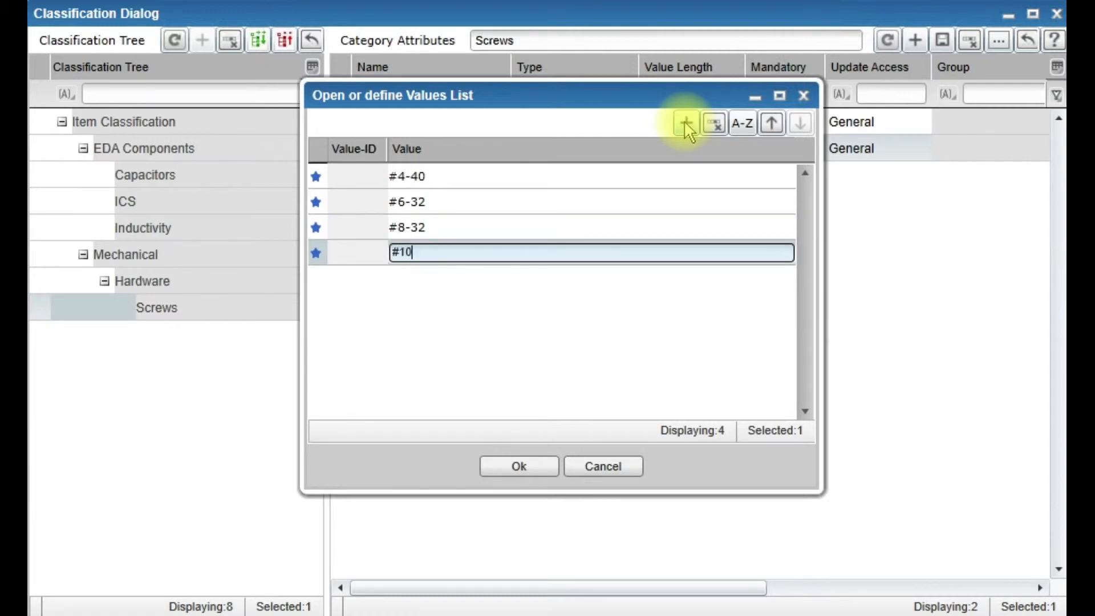
pyautogui.click(683, 121)
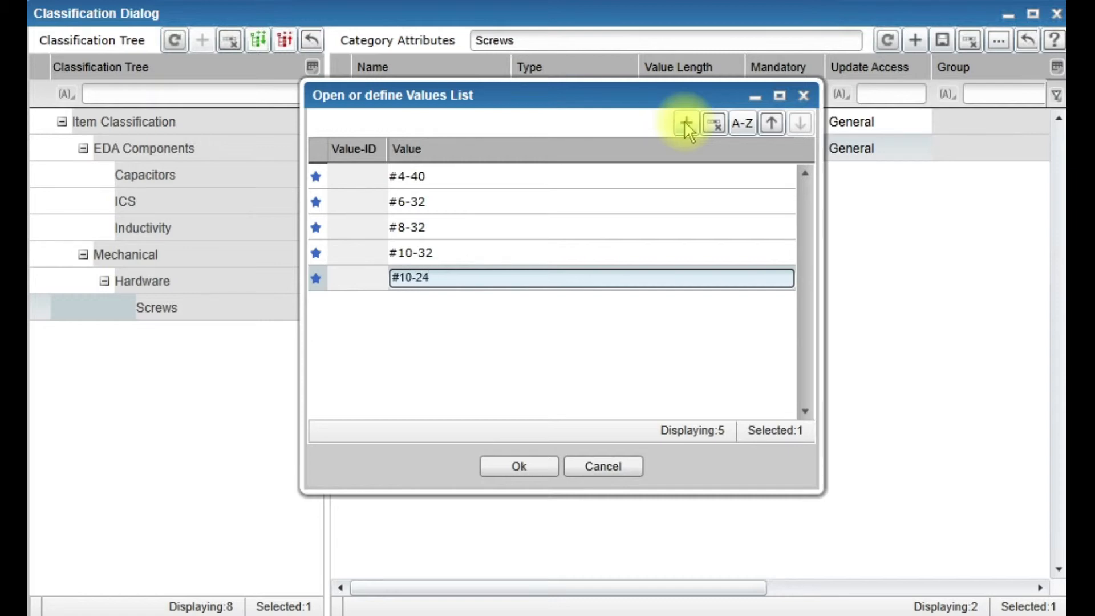
pyautogui.click(524, 464)
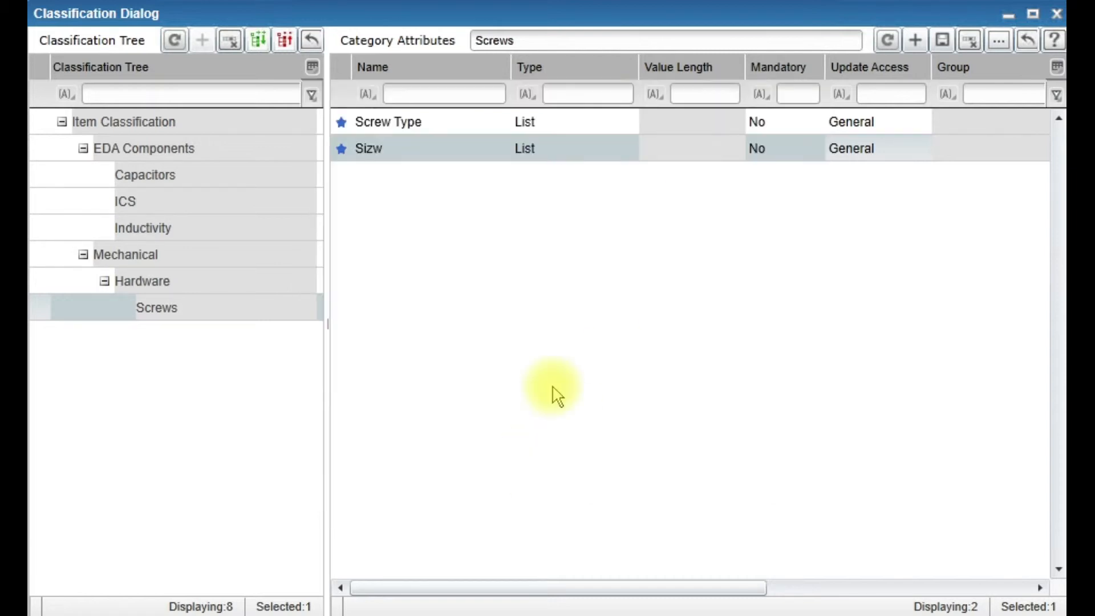
# - Rename the attribute to Size and add a new List attribute named Material
pyautogui.click(413, 149)
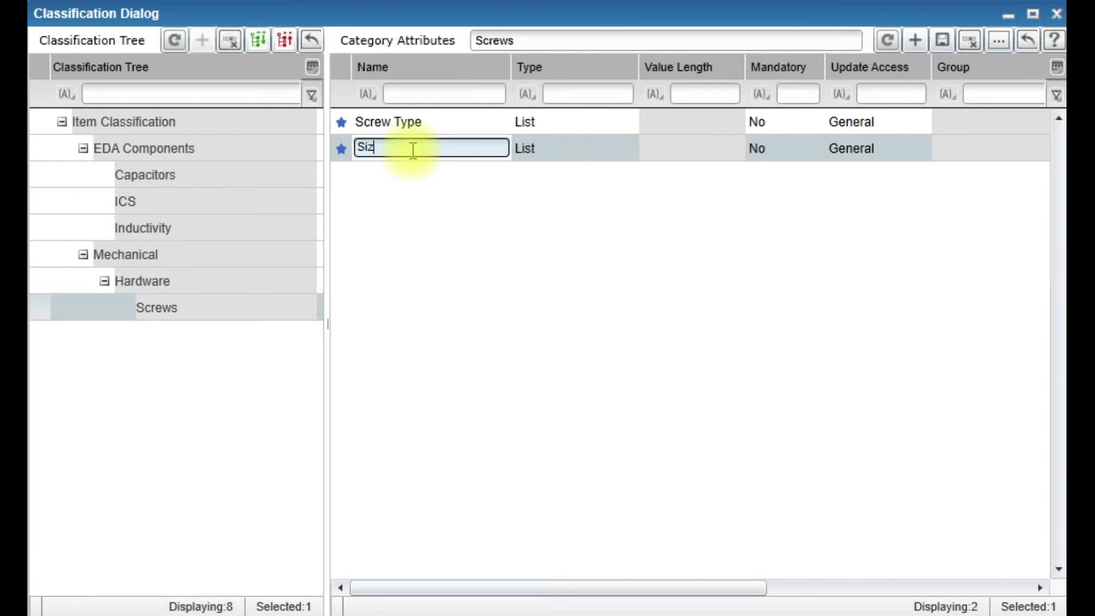
pyautogui.click(915, 40)
pyautogui.click(415, 176)
pyautogui.write('Material')
pyautogui.click(596, 178)
pyautogui.click(628, 176)
pyautogui.click(576, 257)
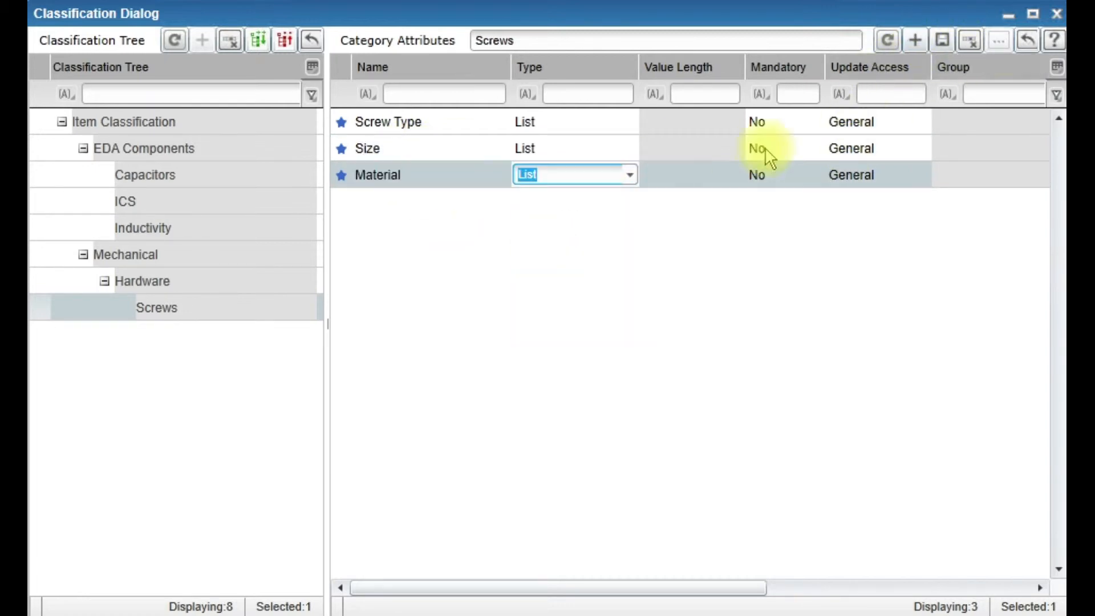
# - Define Material's value list as Stainless Steel, Steel, Silicon Bronze, Brass and Aluminium
pyautogui.click(998, 40)
pyautogui.click(687, 124)
pyautogui.write('Stainless Steel')
pyautogui.click(688, 124)
pyautogui.write('Steel')
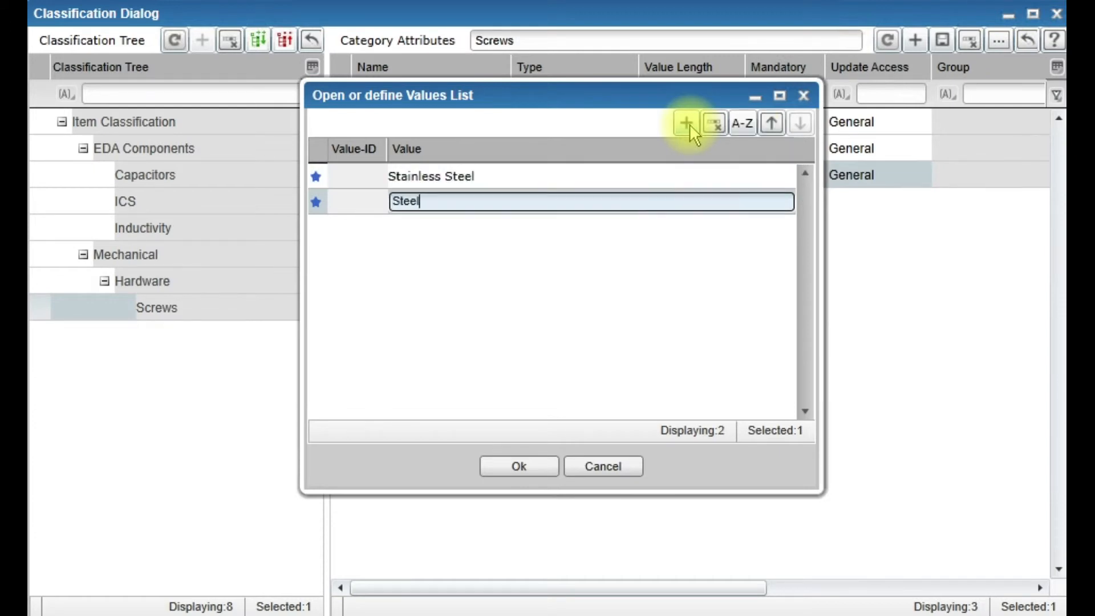
pyautogui.click(689, 124)
pyautogui.write('Silicon Bronze')
pyautogui.click(687, 123)
pyautogui.write('Brass')
pyautogui.click(687, 123)
pyautogui.write('Aluminium')
pyautogui.press('Return')
# - Add a new attribute named Head Type and set its type to List
pyautogui.click(916, 40)
pyautogui.click(385, 201)
pyautogui.write('Head Type')
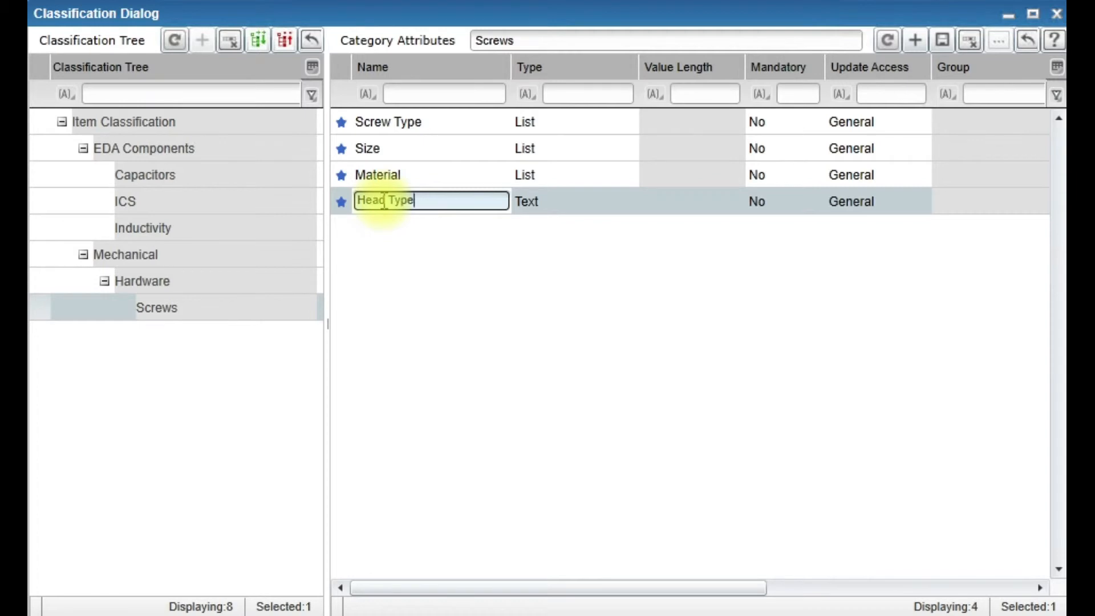
pyautogui.click(548, 206)
pyautogui.click(626, 204)
pyautogui.click(570, 285)
pyautogui.click(671, 204)
# - Define Head Type's value list as Phillips, Slotted and Hex
pyautogui.click(996, 41)
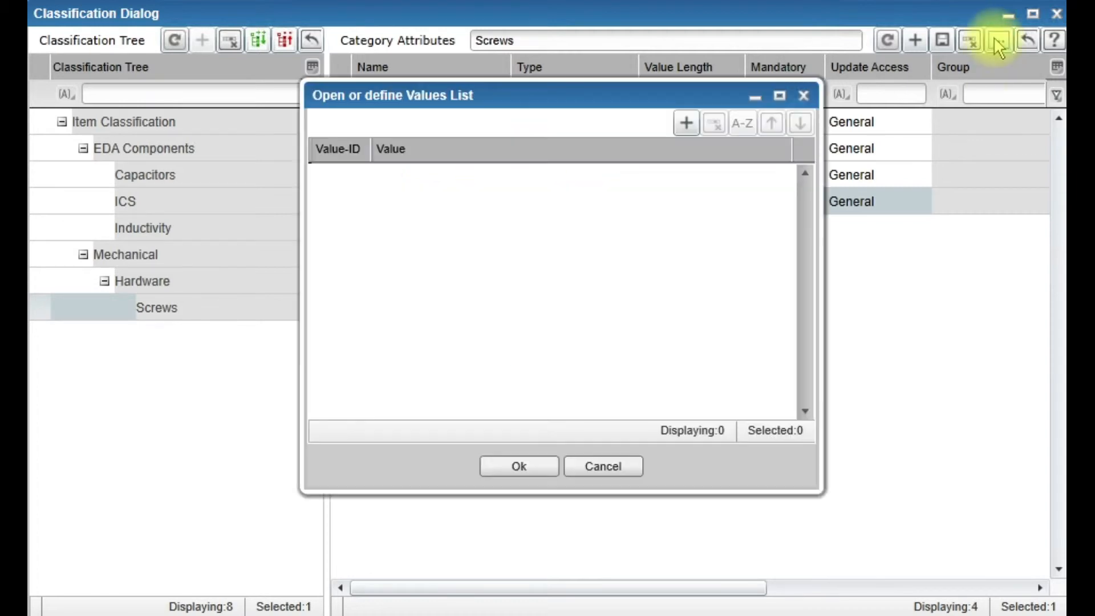
pyautogui.click(687, 123)
pyautogui.write('Phillips')
pyautogui.click(687, 123)
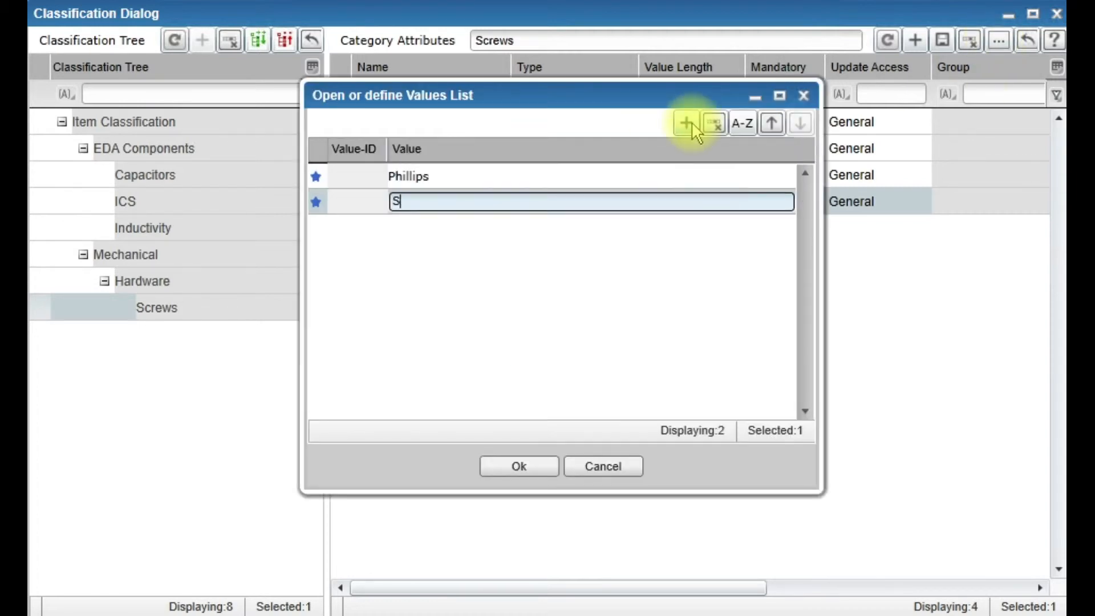
pyautogui.write('Slotted')
pyautogui.click(687, 123)
pyautogui.write('Hex')
pyautogui.press('Return')
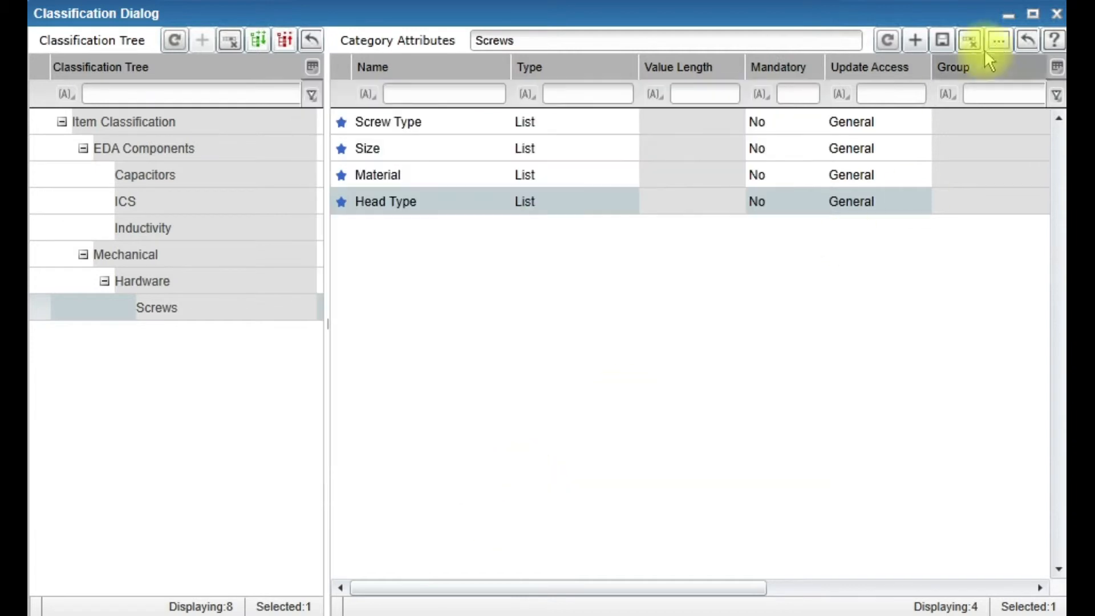
# - Add a new attribute named Plating and set its type to List
pyautogui.click(915, 41)
pyautogui.write('Plating')
pyautogui.click(544, 229)
pyautogui.click(629, 228)
pyautogui.click(558, 306)
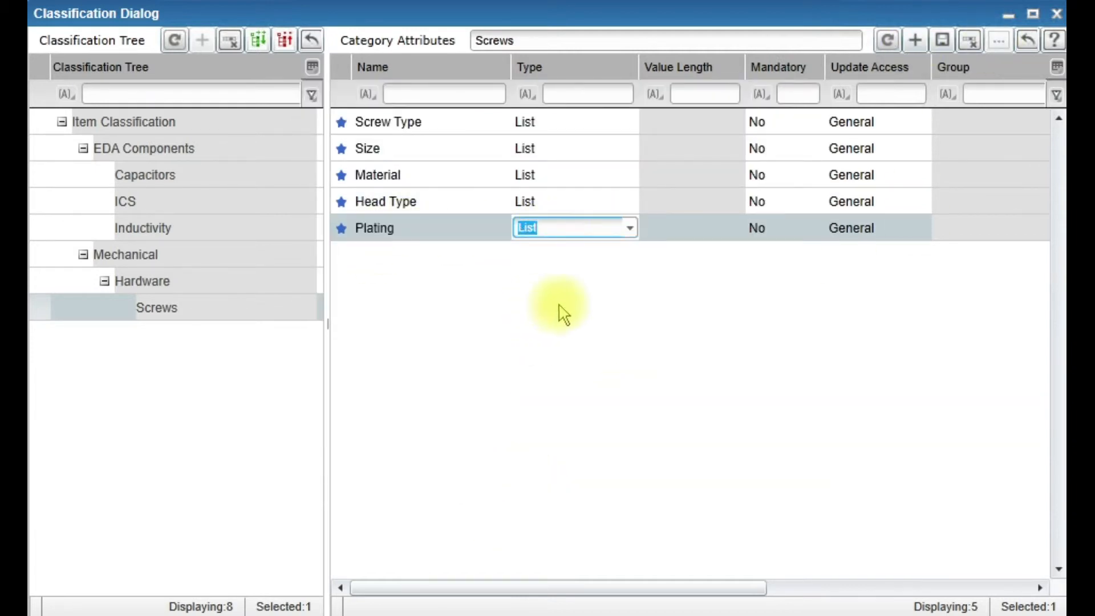
# - Define Plating's value list as Zinc Plated, Galvanized and Chrome
pyautogui.click(998, 41)
pyautogui.click(687, 123)
pyautogui.write('Zinc Pla')
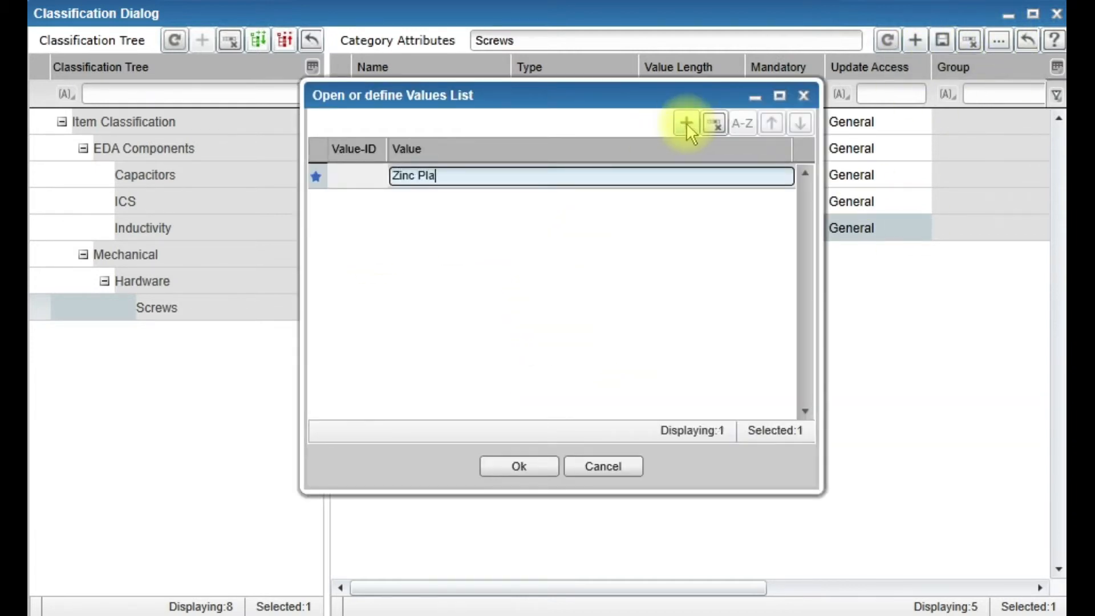
pyautogui.write('ted')
pyautogui.click(686, 122)
pyautogui.write('Galvanized')
pyautogui.click(686, 122)
pyautogui.write('Chrome')
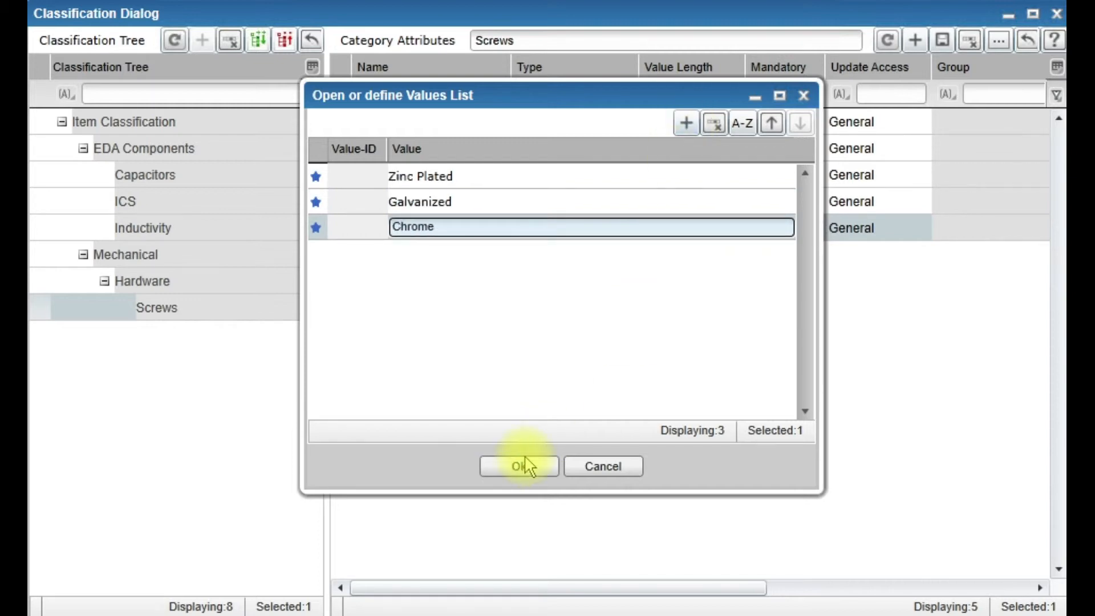
pyautogui.click(519, 466)
# - Add a new attribute named Length and set its type to Measurement
pyautogui.click(915, 40)
pyautogui.click(388, 255)
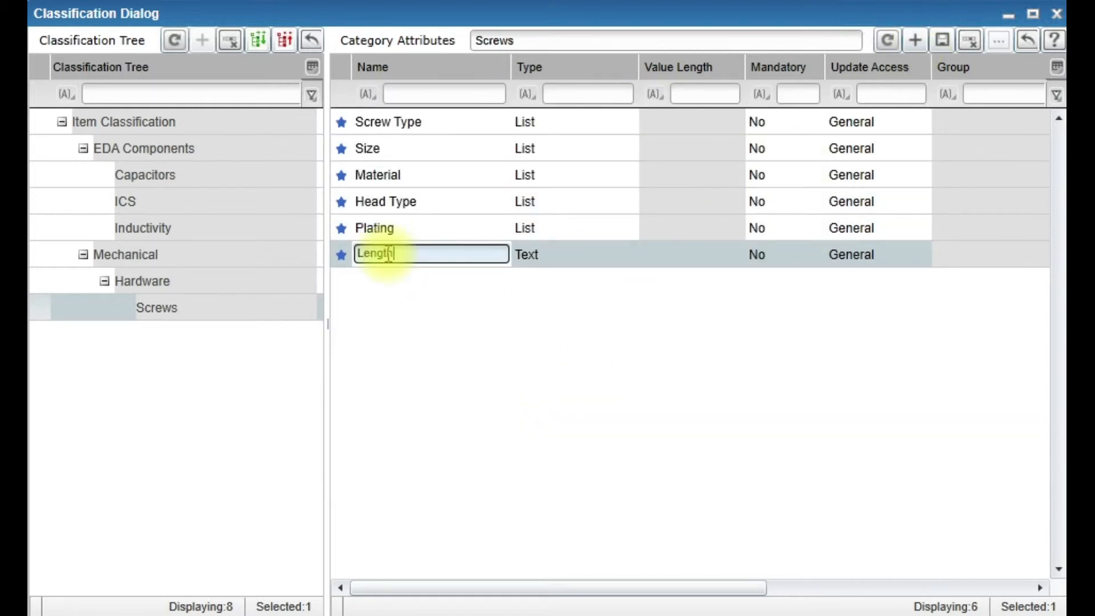
pyautogui.write('Length')
pyautogui.click(584, 261)
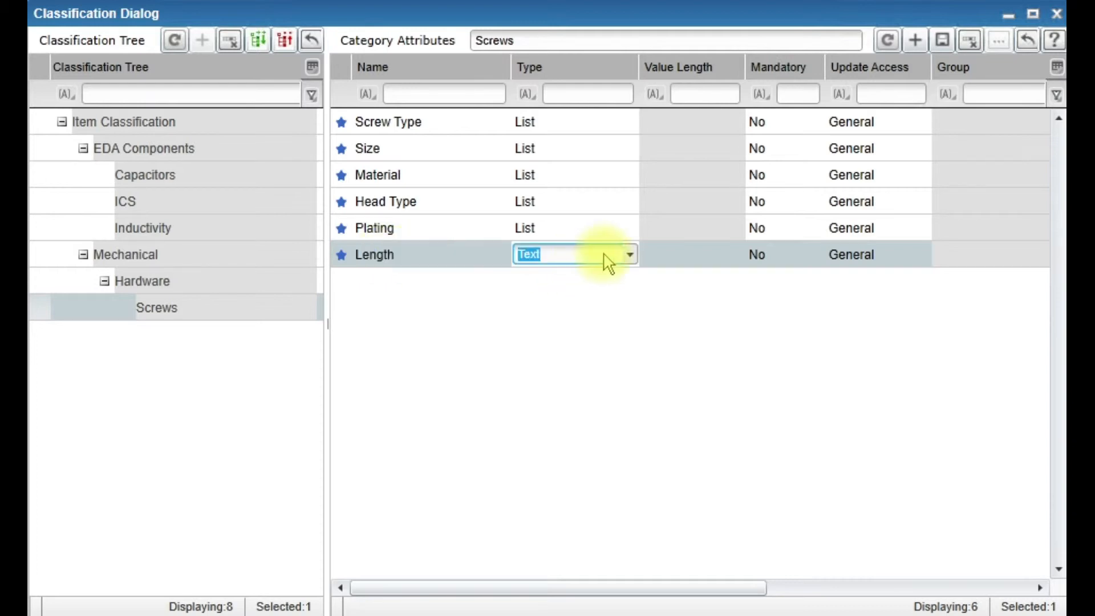
pyautogui.click(631, 257)
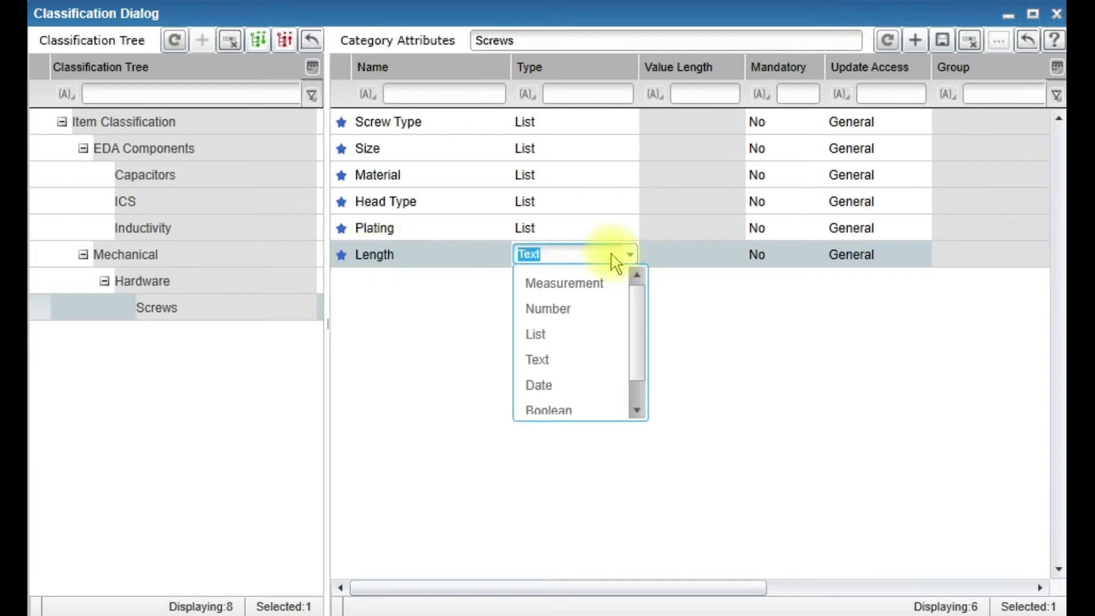
pyautogui.click(567, 284)
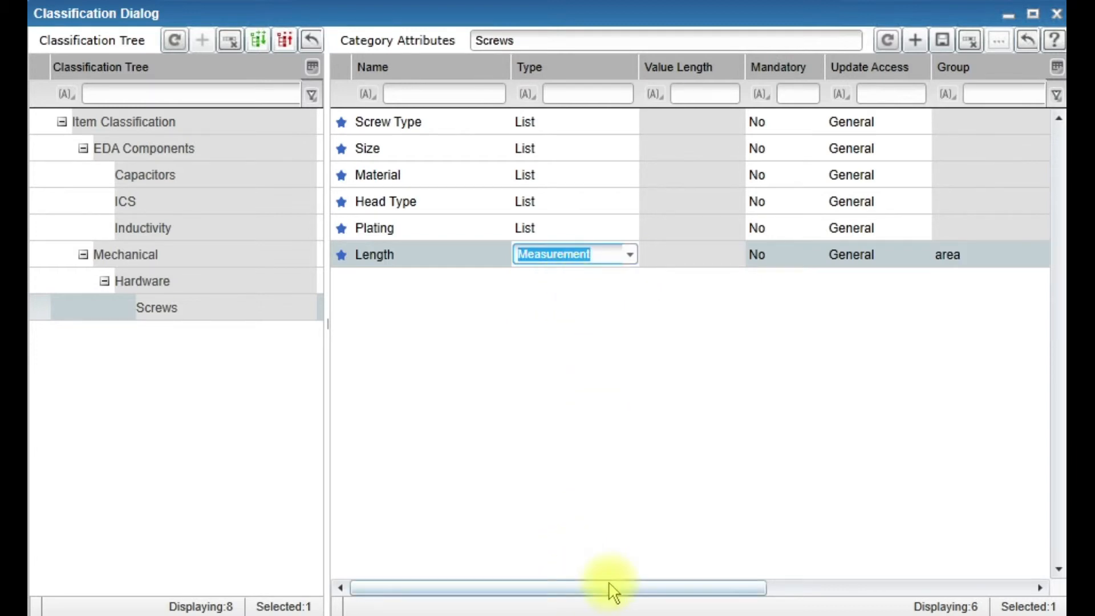
# - Set the Length attribute's measurement group to length
pyautogui.moveTo(610, 587); pyautogui.dragTo(700, 605)
pyautogui.click(870, 263)
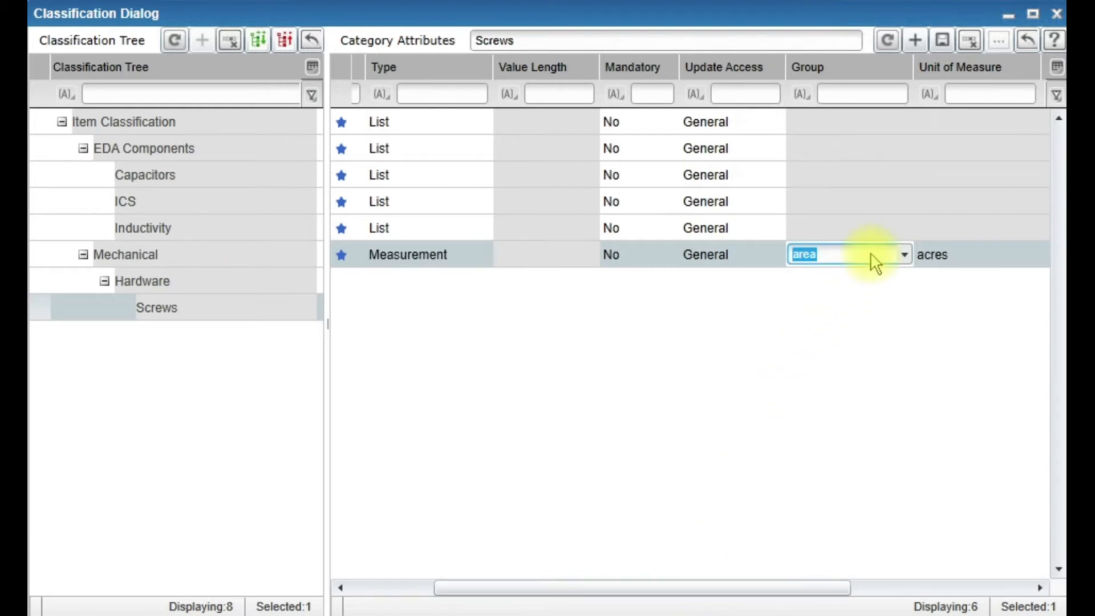
pyautogui.click(907, 257)
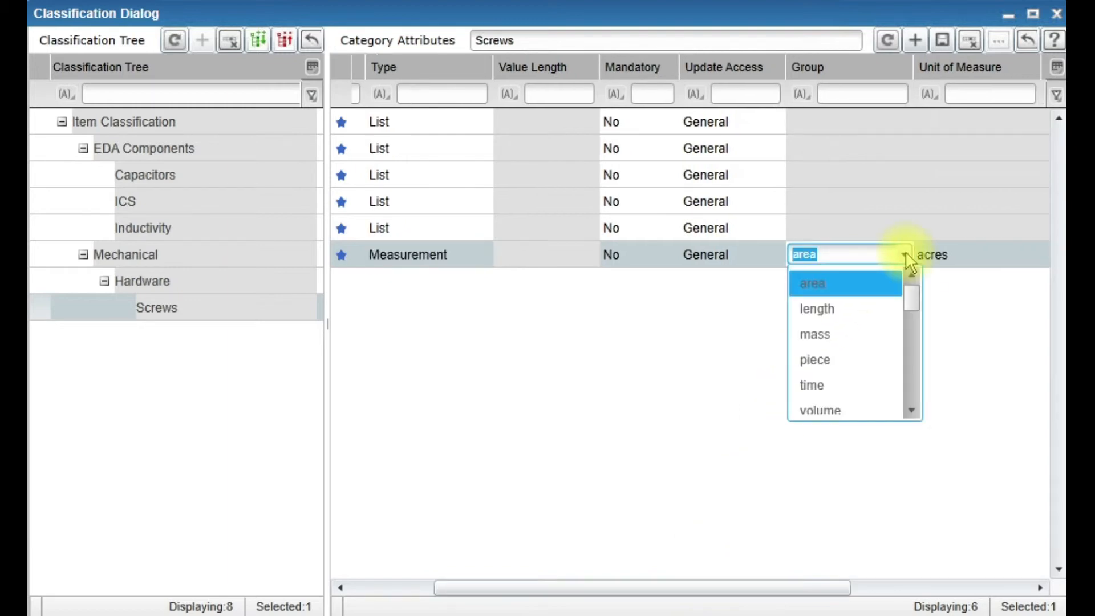
pyautogui.click(846, 311)
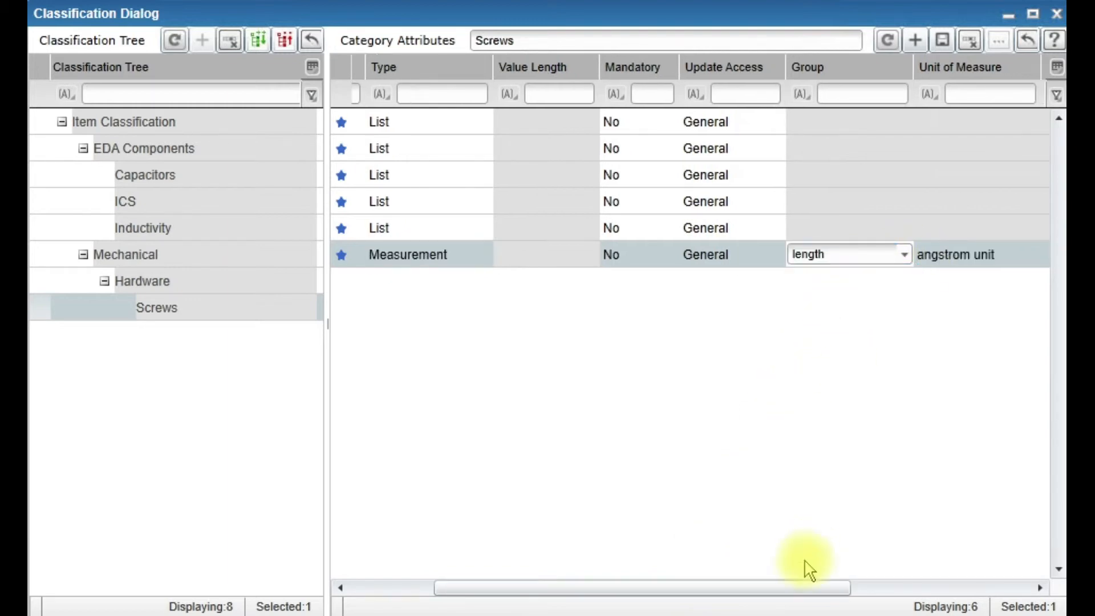
# - Set the Length attribute's unit of measure to inch
pyautogui.moveTo(804, 594); pyautogui.dragTo(880, 587)
pyautogui.click(886, 260)
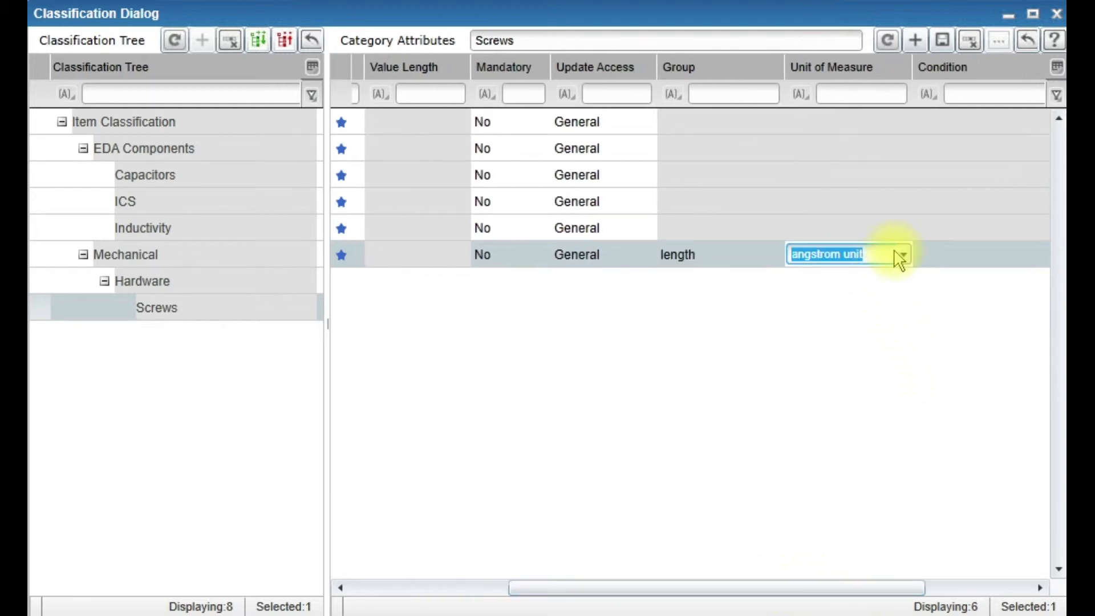
pyautogui.click(905, 255)
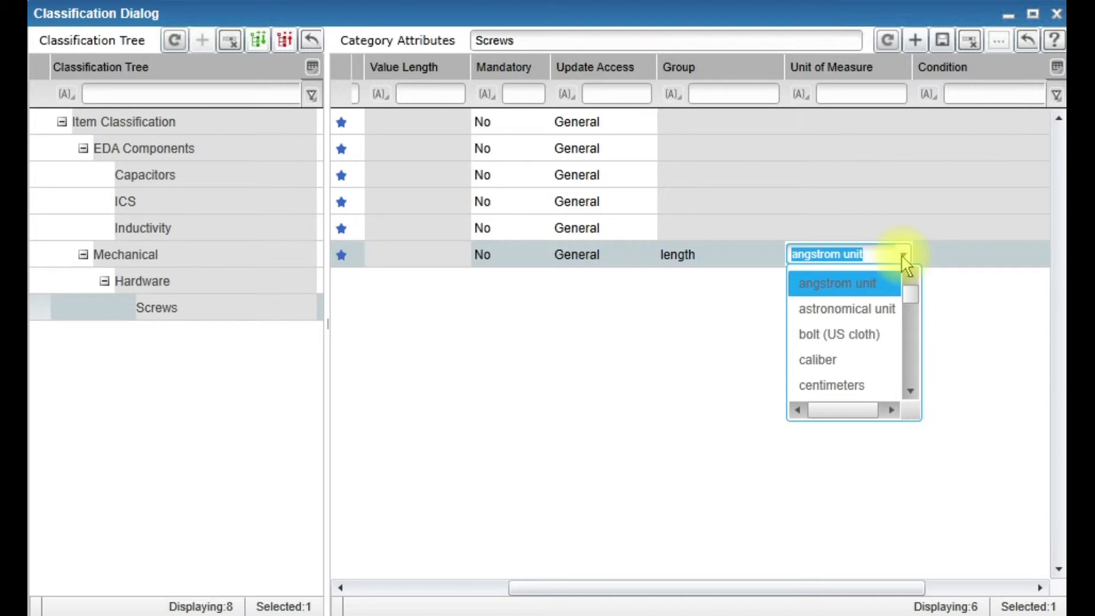
pyautogui.press('Escape')
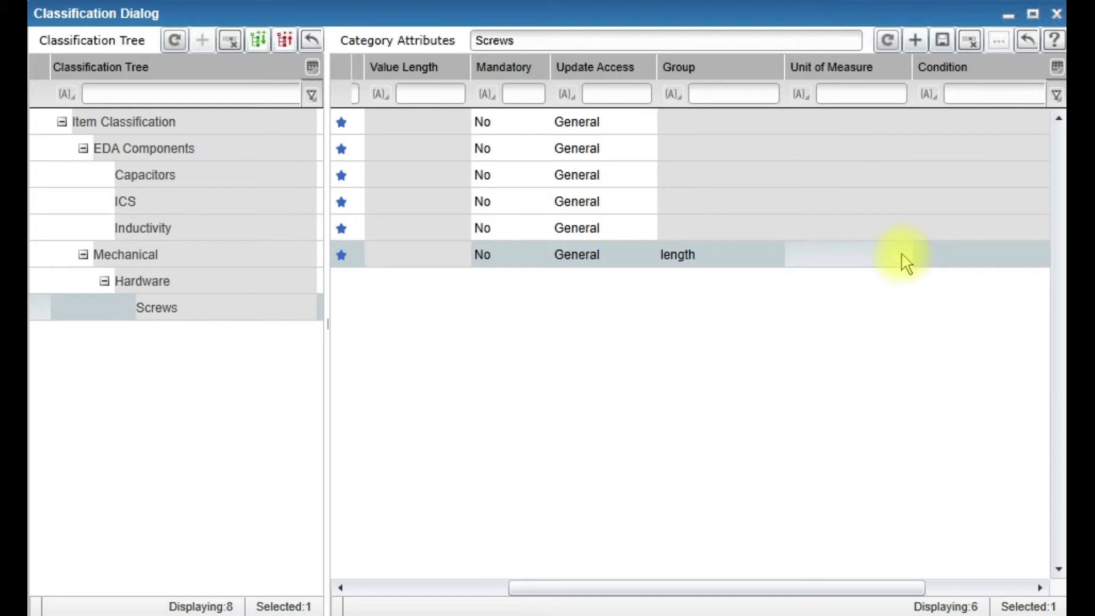
pyautogui.click(901, 254)
pyautogui.click(903, 254)
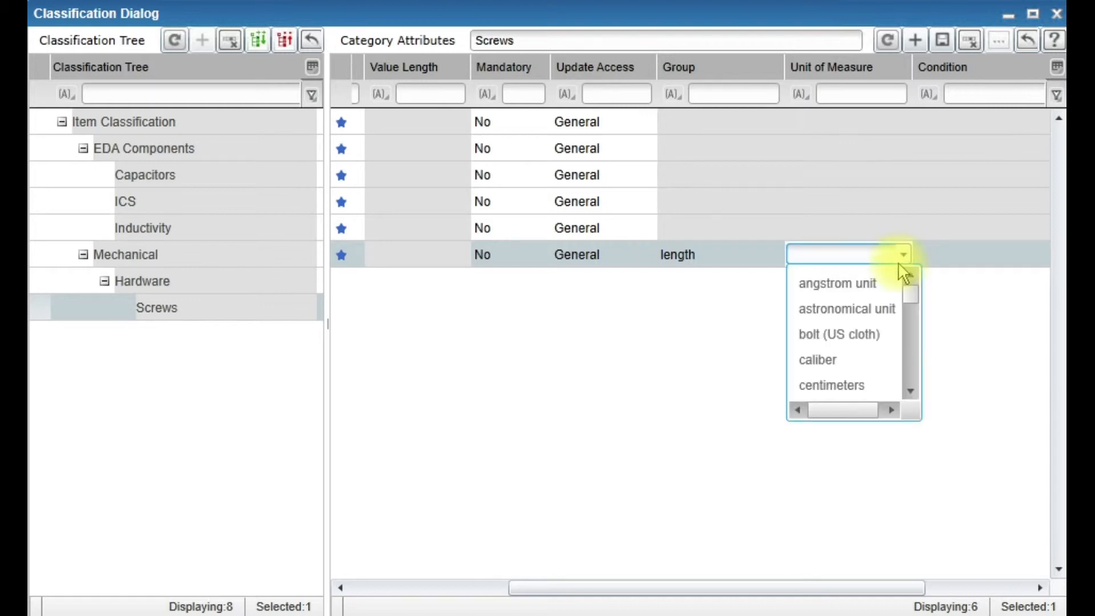
pyautogui.write('in')
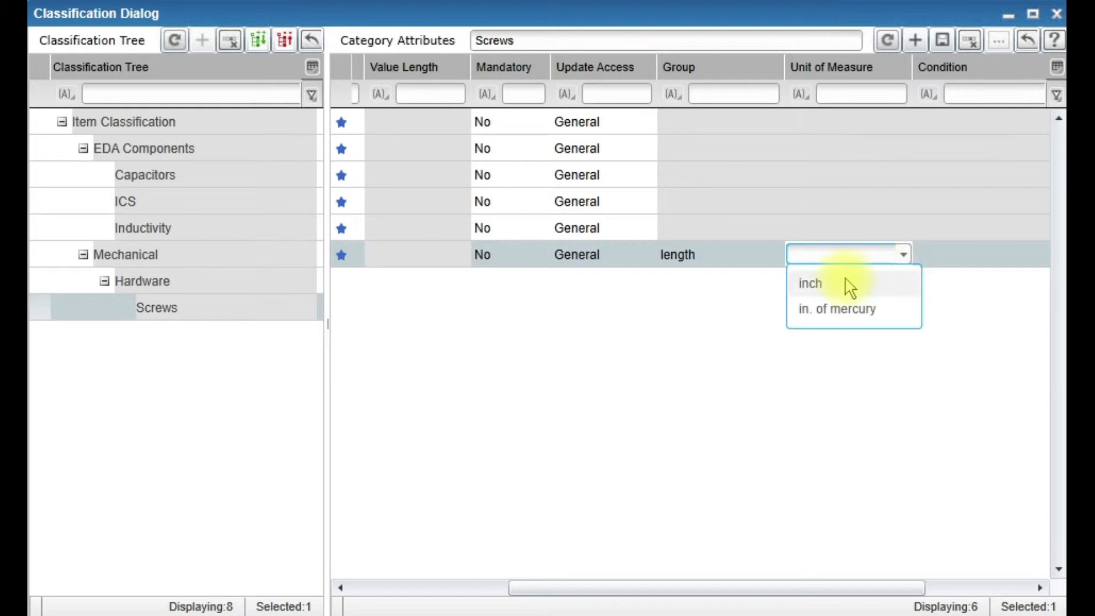
pyautogui.click(823, 285)
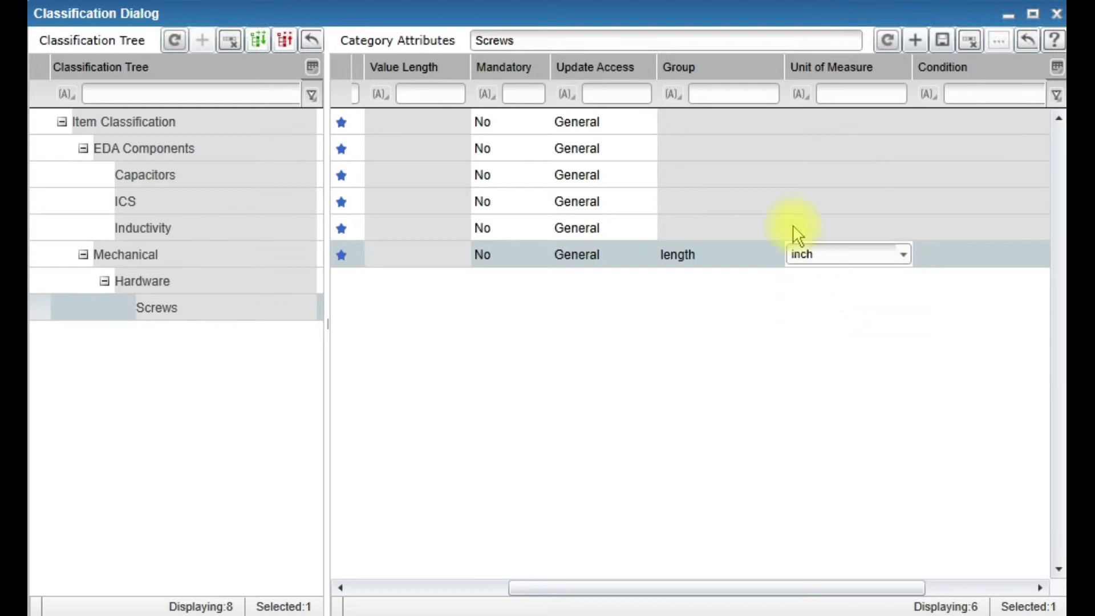
# - Add a new attribute named Package Size to the Screws category
pyautogui.moveTo(522, 588); pyautogui.dragTo(337, 582)
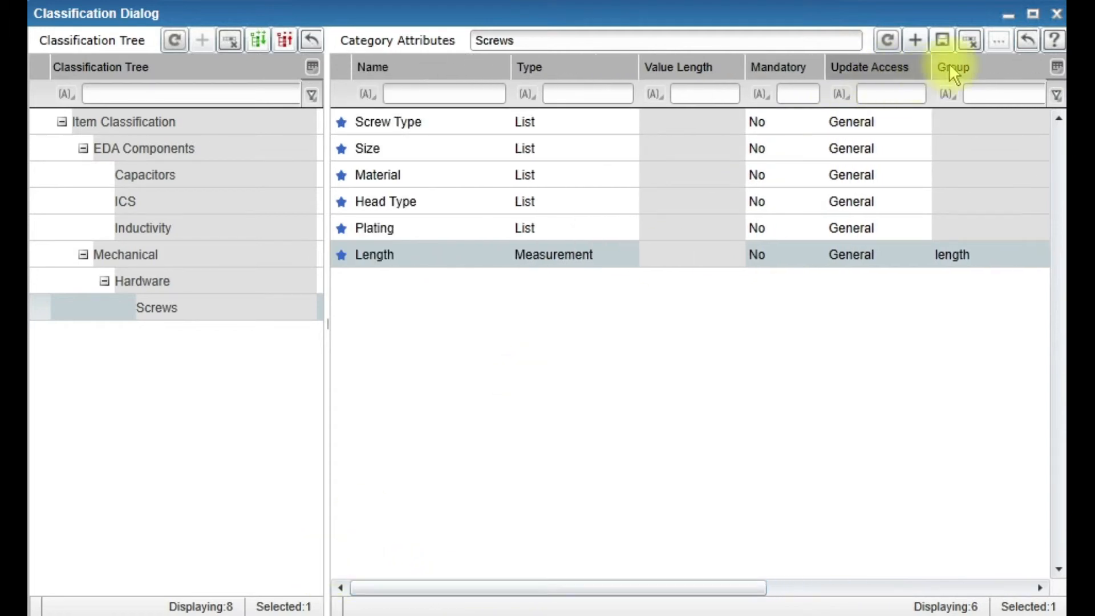
pyautogui.click(915, 41)
pyautogui.click(398, 273)
pyautogui.write('Package Size')
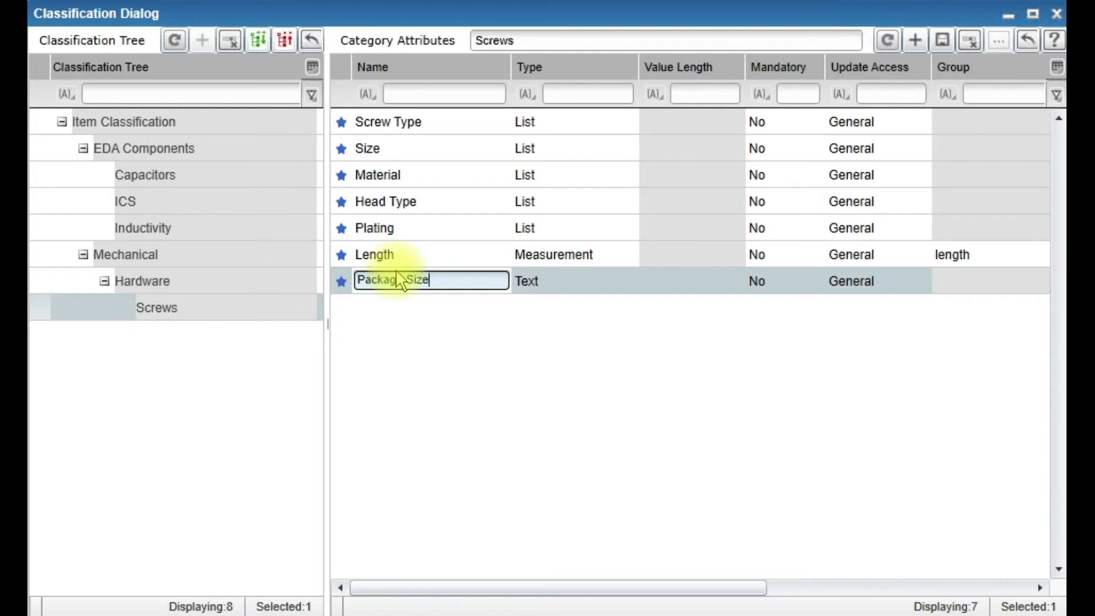
# - Try setting Package Size's type to List and starting a value list with Pkg of 25
pyautogui.click(541, 284)
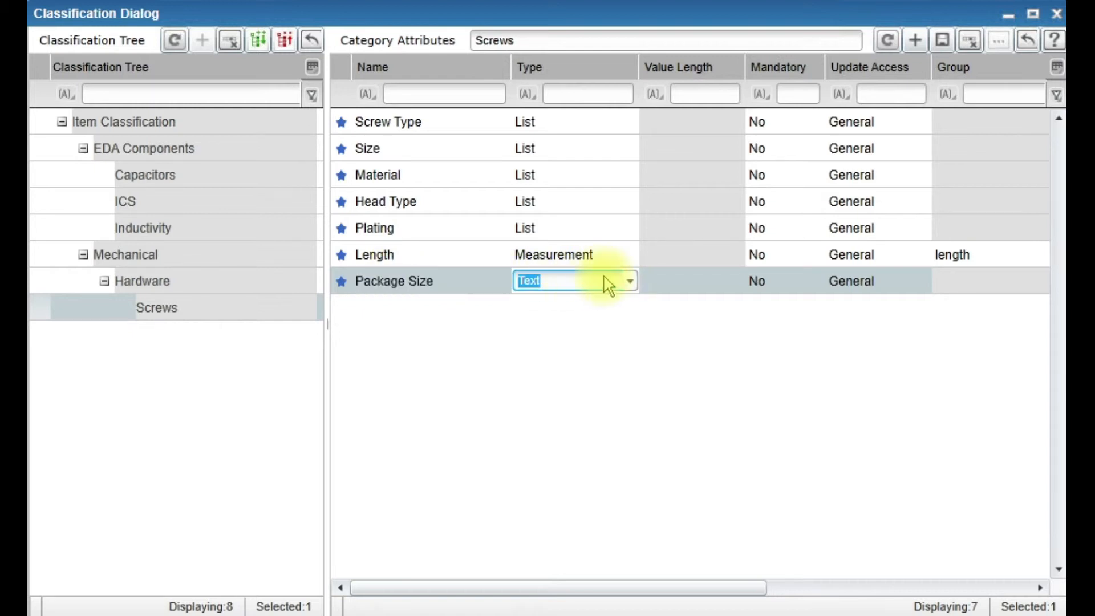
pyautogui.click(629, 283)
pyautogui.click(539, 361)
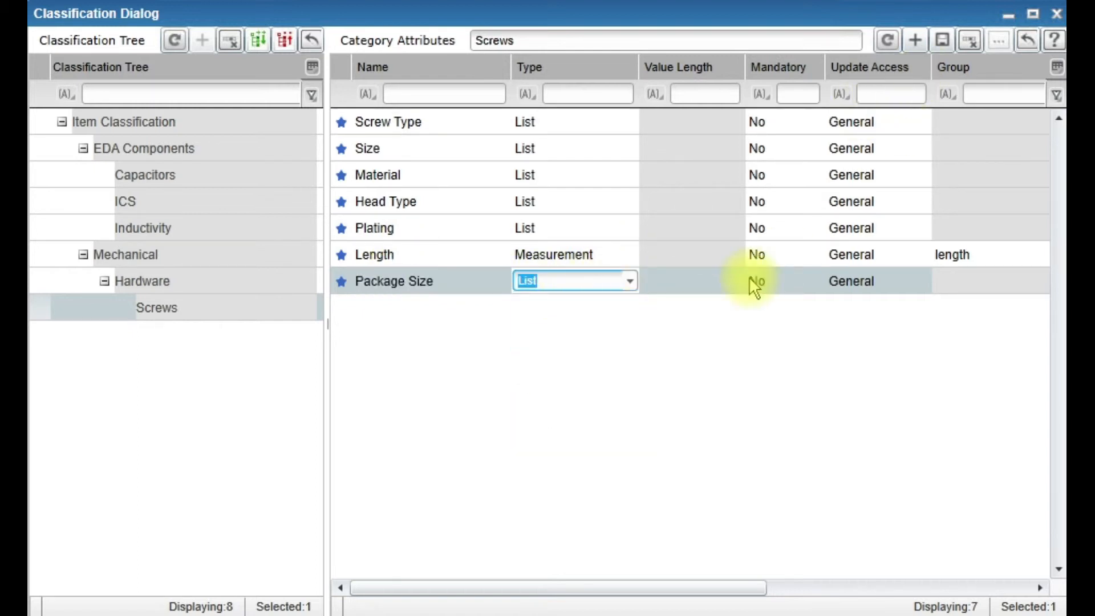
pyautogui.click(998, 44)
pyautogui.click(513, 470)
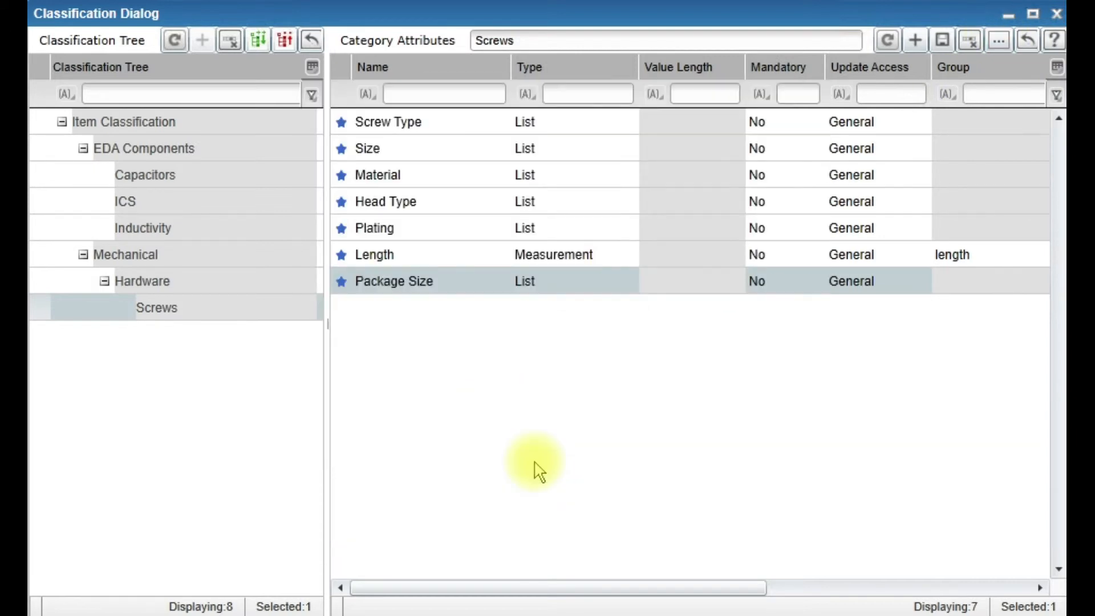
pyautogui.click(999, 40)
pyautogui.click(685, 122)
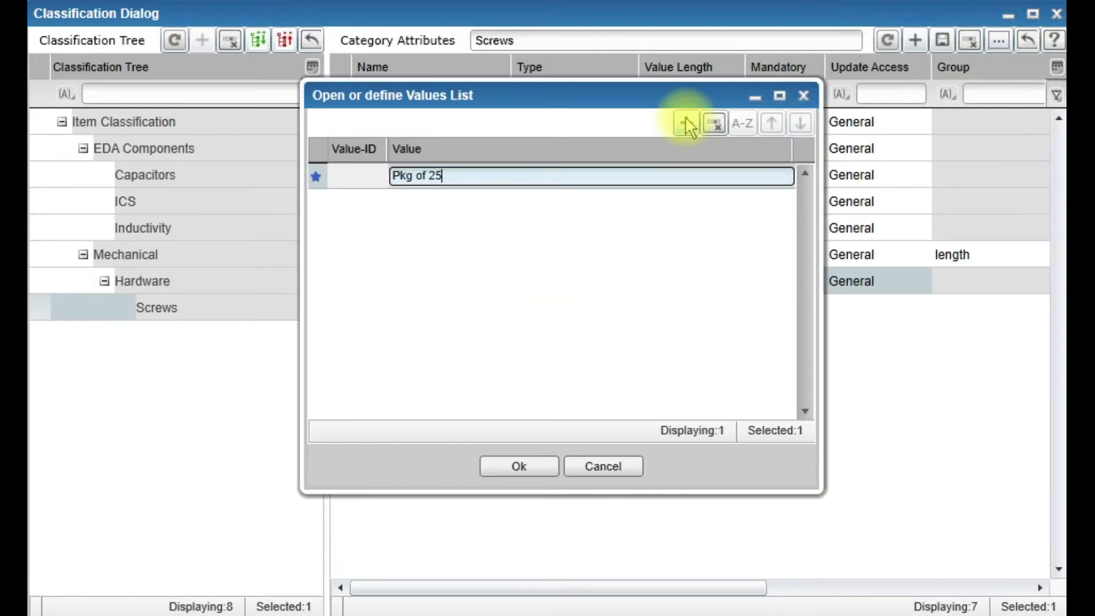
pyautogui.press('BackSpace')
pyautogui.press('BackSpace')
pyautogui.press('BackSpace')
pyautogui.press('BackSpace')
pyautogui.press('BackSpace')
pyautogui.press('BackSpace')
pyautogui.press('BackSpace')
pyautogui.press('BackSpace')
pyautogui.press('BackSpace')
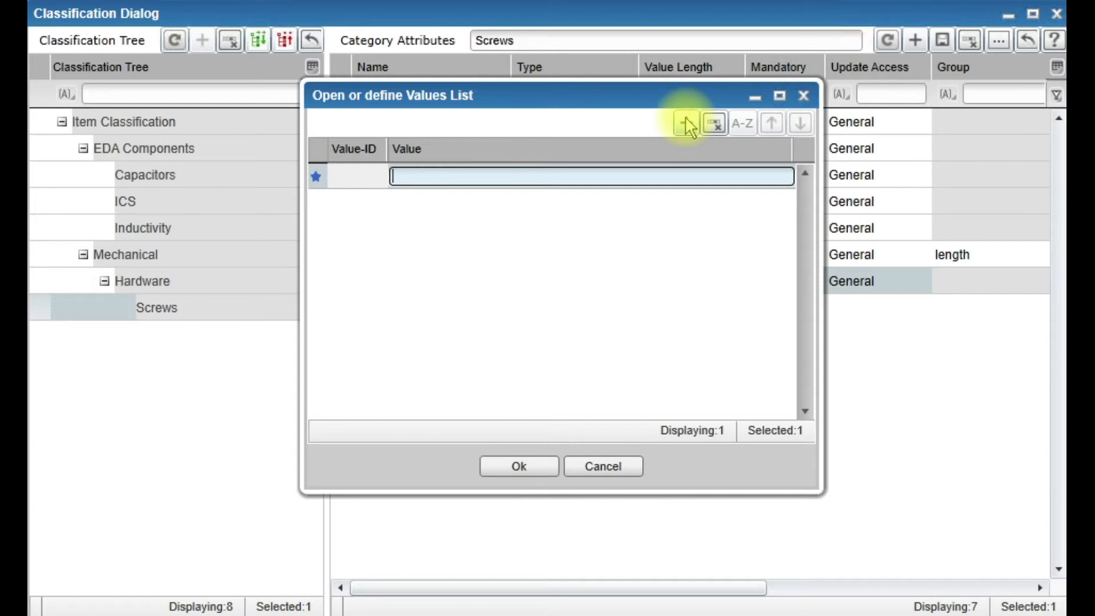
pyautogui.click(803, 95)
# - Set the Package Size attribute's type to Number
pyautogui.click(604, 282)
pyautogui.click(604, 282)
pyautogui.click(558, 331)
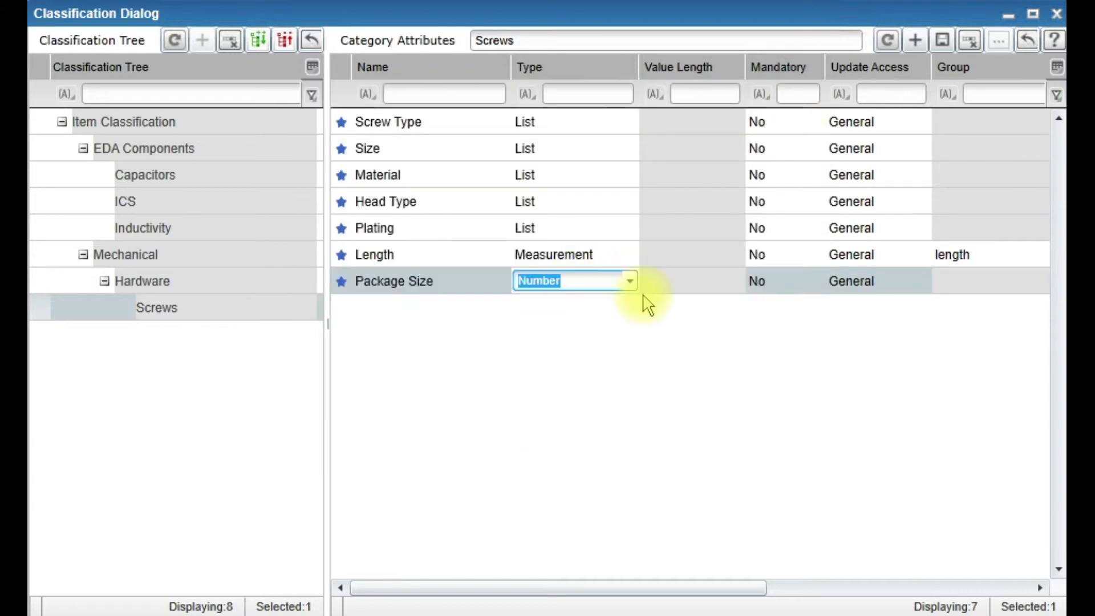
pyautogui.press('Tab')
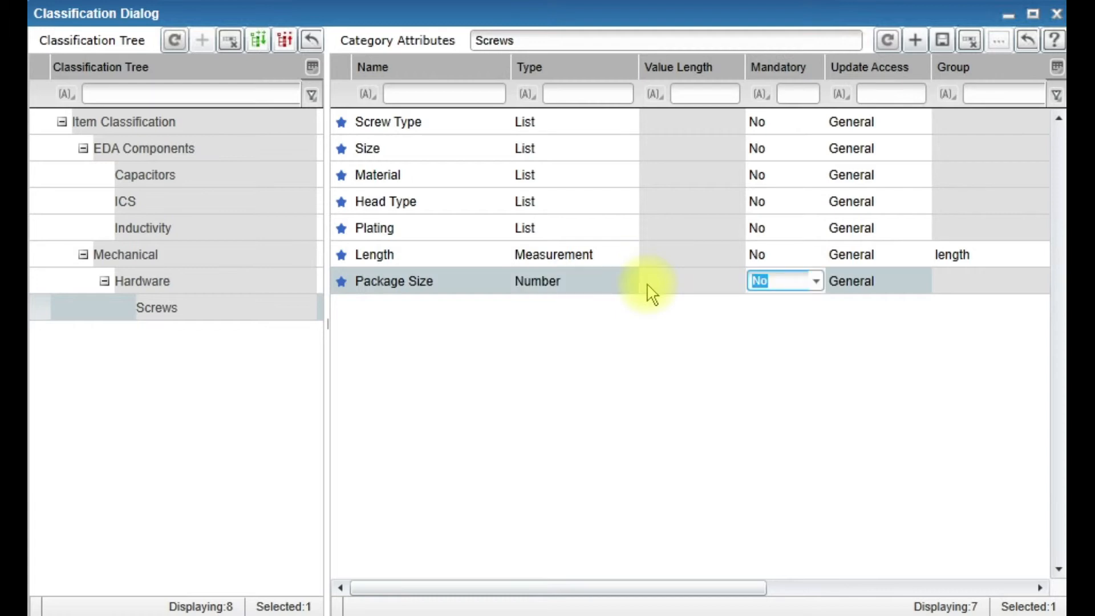
# - Mark the Screw Type, Size, Material and Length attributes as mandatory
pyautogui.click(811, 128)
pyautogui.click(816, 123)
pyautogui.click(781, 171)
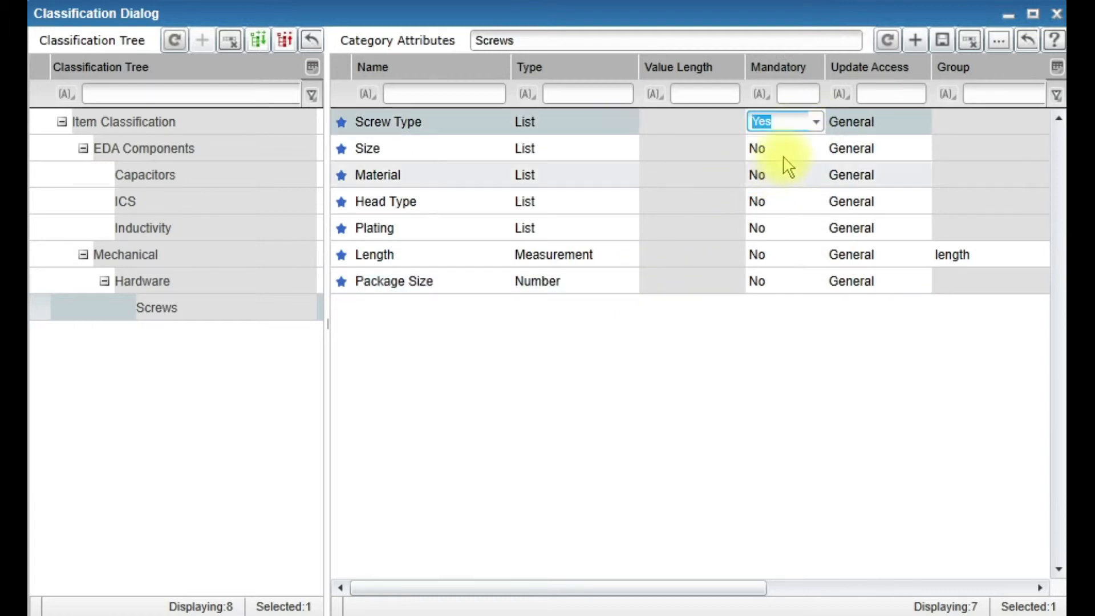
pyautogui.click(821, 149)
pyautogui.click(815, 148)
pyautogui.click(770, 199)
pyautogui.click(795, 175)
pyautogui.click(817, 175)
pyautogui.click(776, 226)
pyautogui.click(786, 208)
pyautogui.click(782, 228)
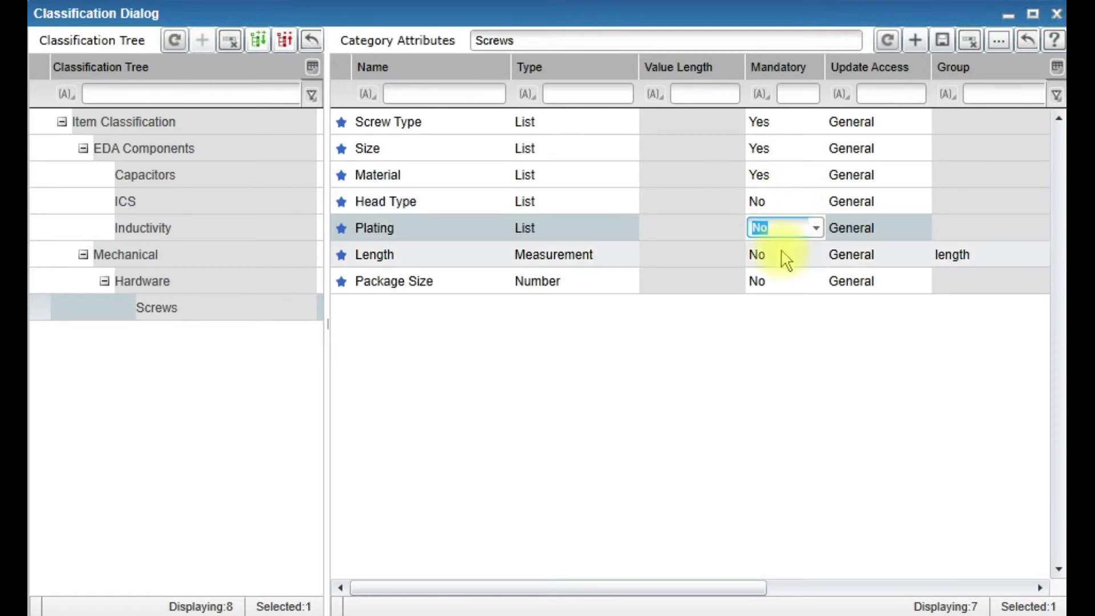
pyautogui.click(790, 263)
pyautogui.click(766, 308)
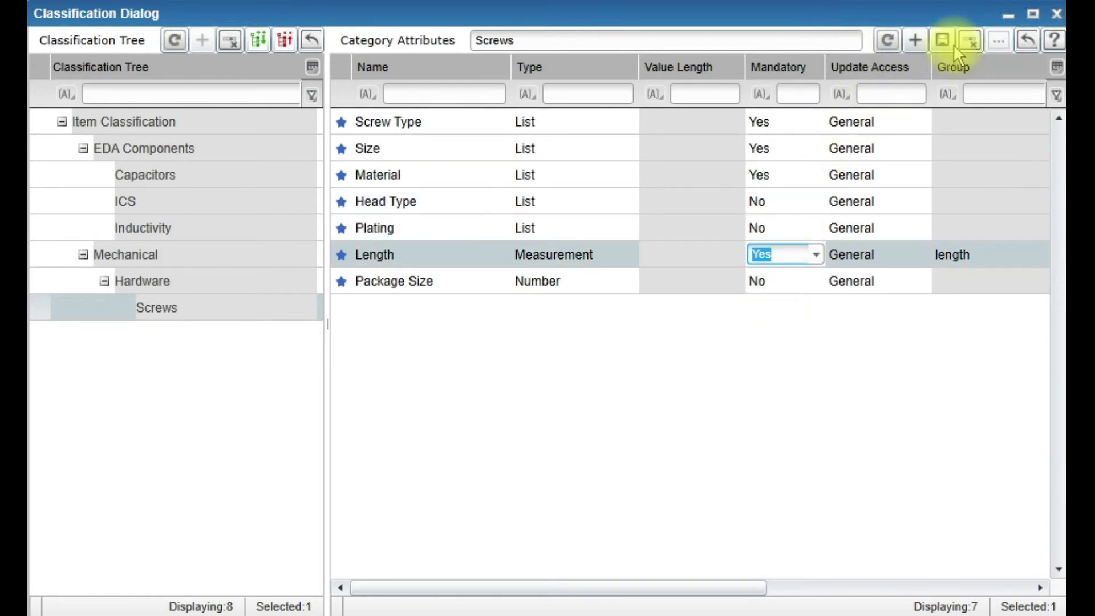
# - Add a Text attribute named Special with a value length of 50 and save the category attributes
pyautogui.click(915, 40)
pyautogui.click(433, 308)
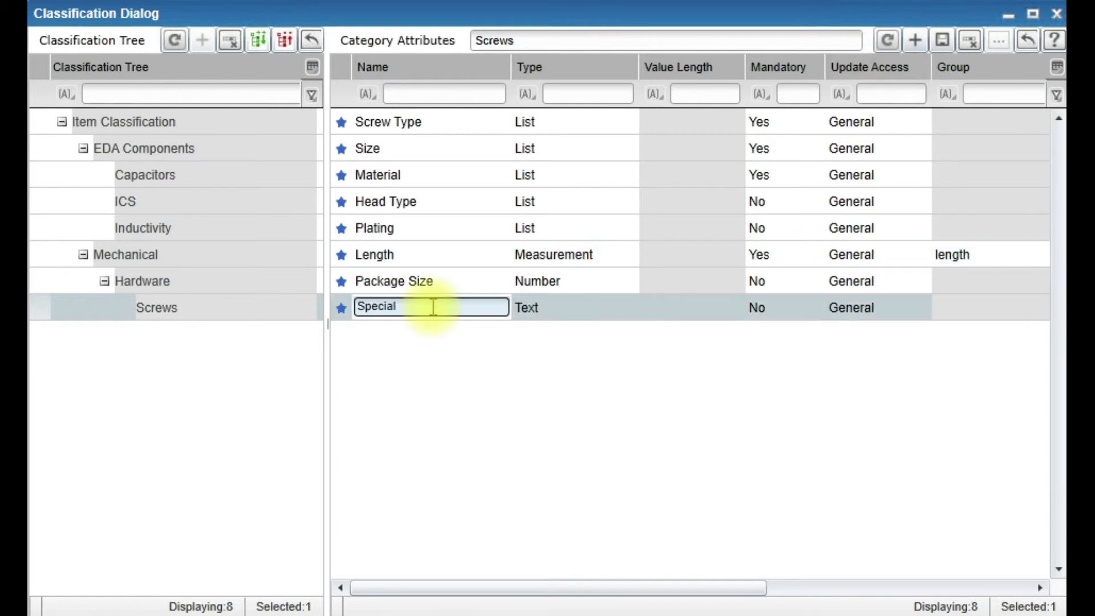
pyautogui.click(727, 307)
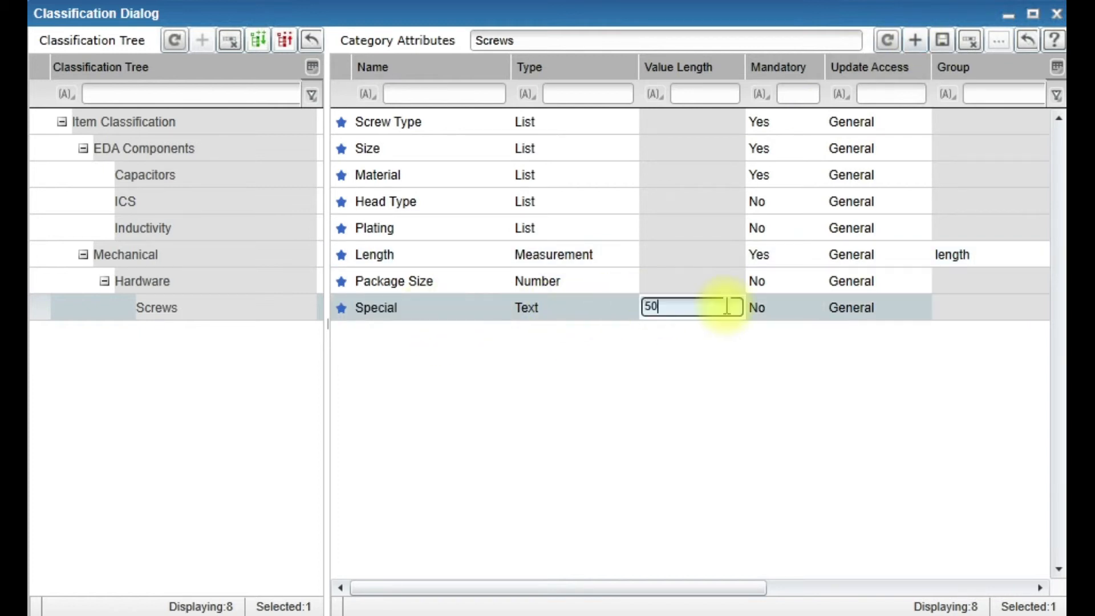
pyautogui.click(942, 40)
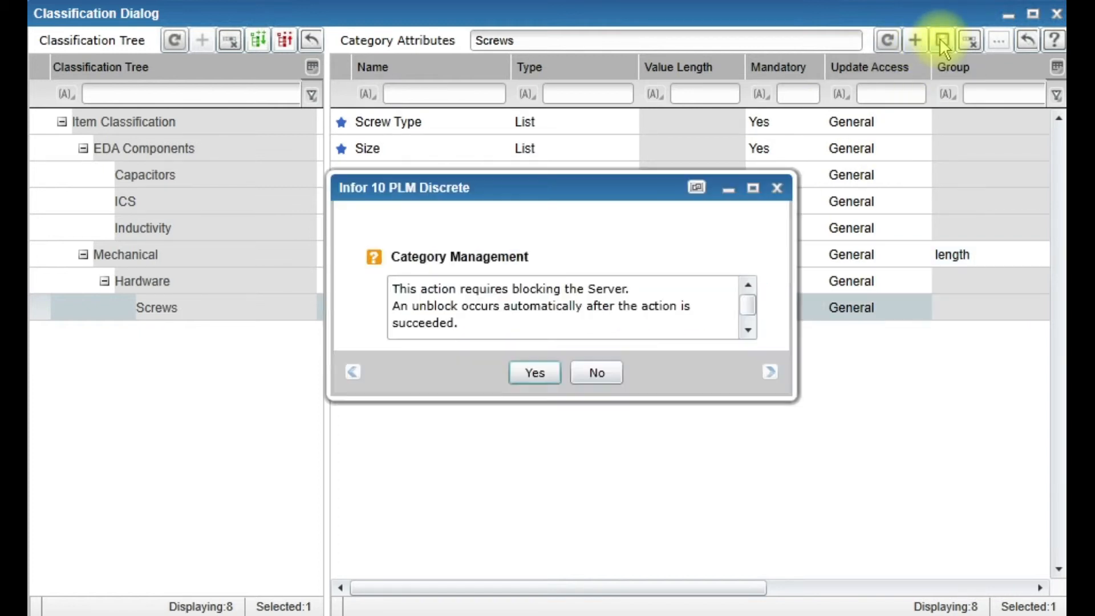
pyautogui.click(535, 373)
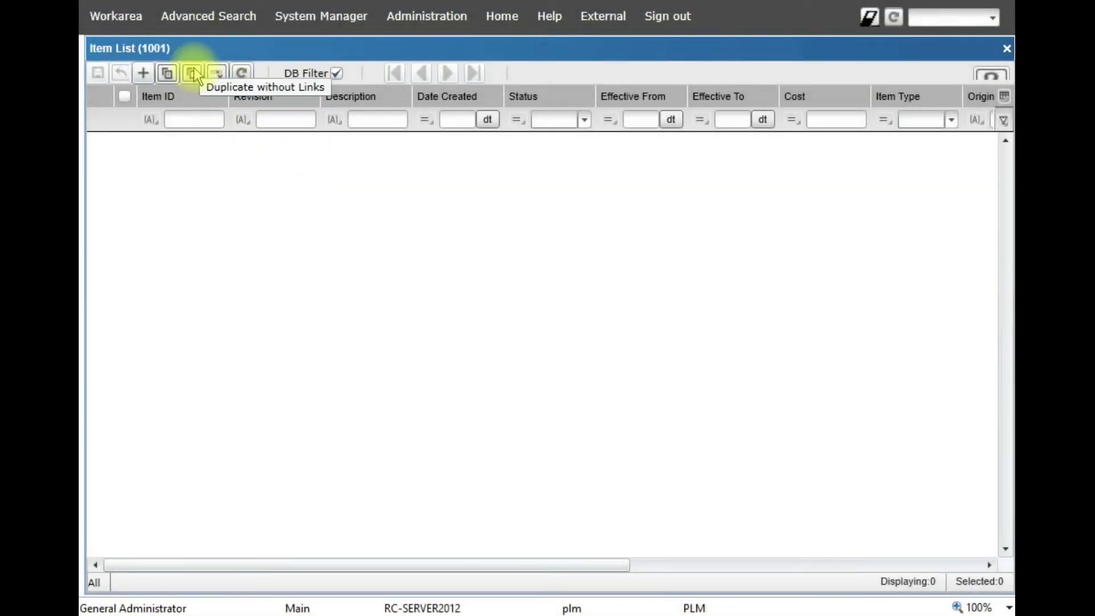
# - Load the item list and open the item's category picker, choosing Mechanical > Hardware > Screws
pyautogui.click(178, 118)
pyautogui.press('Return')
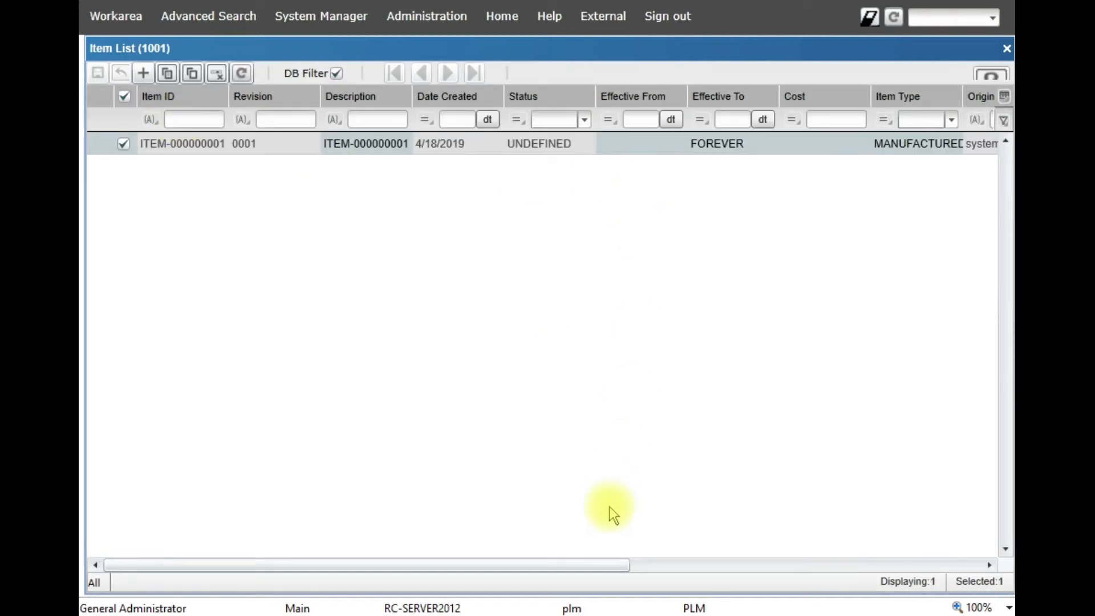
pyautogui.moveTo(593, 568); pyautogui.dragTo(931, 582)
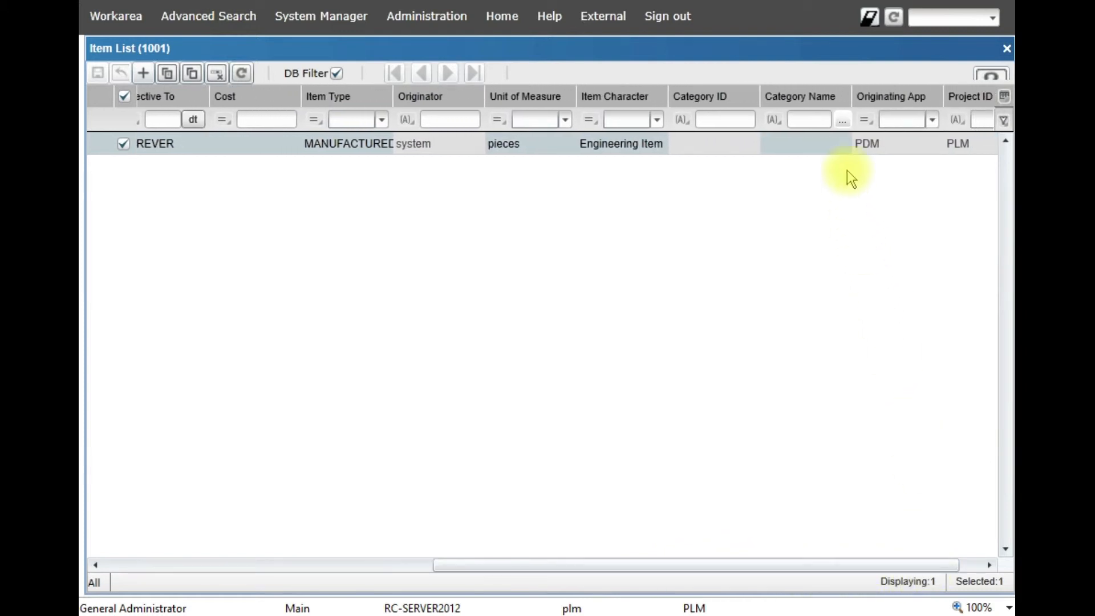
pyautogui.click(842, 142)
pyautogui.click(844, 148)
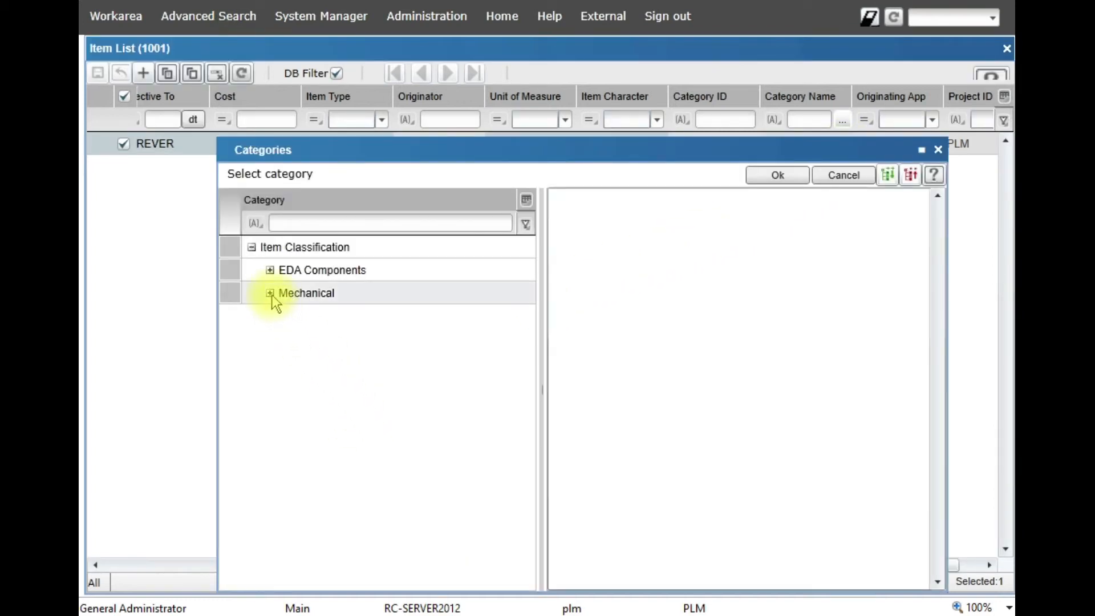
pyautogui.click(270, 293)
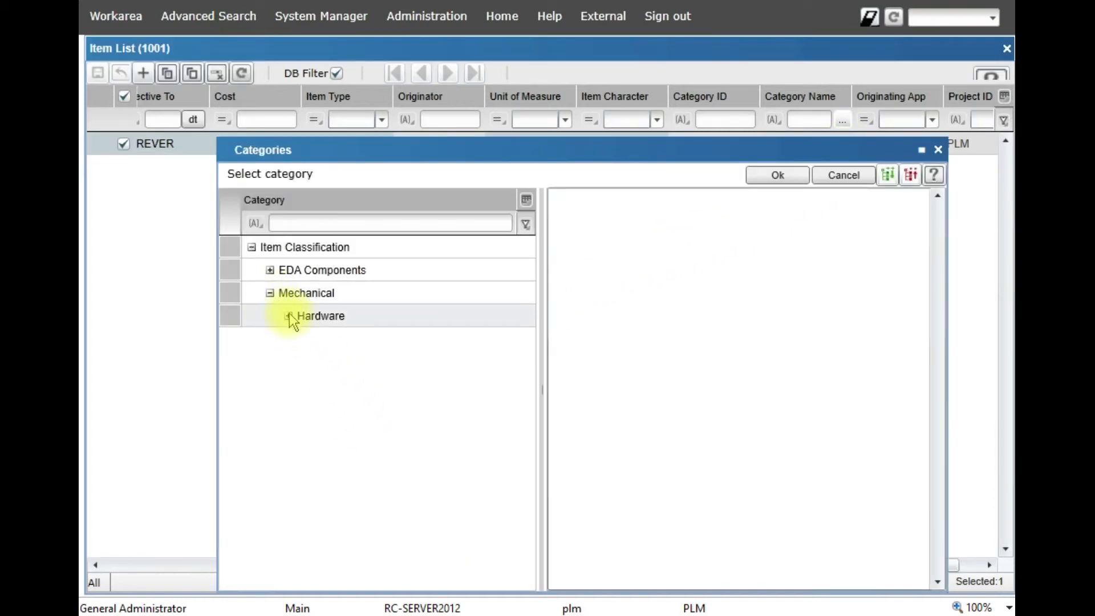
pyautogui.click(288, 316)
pyautogui.click(320, 341)
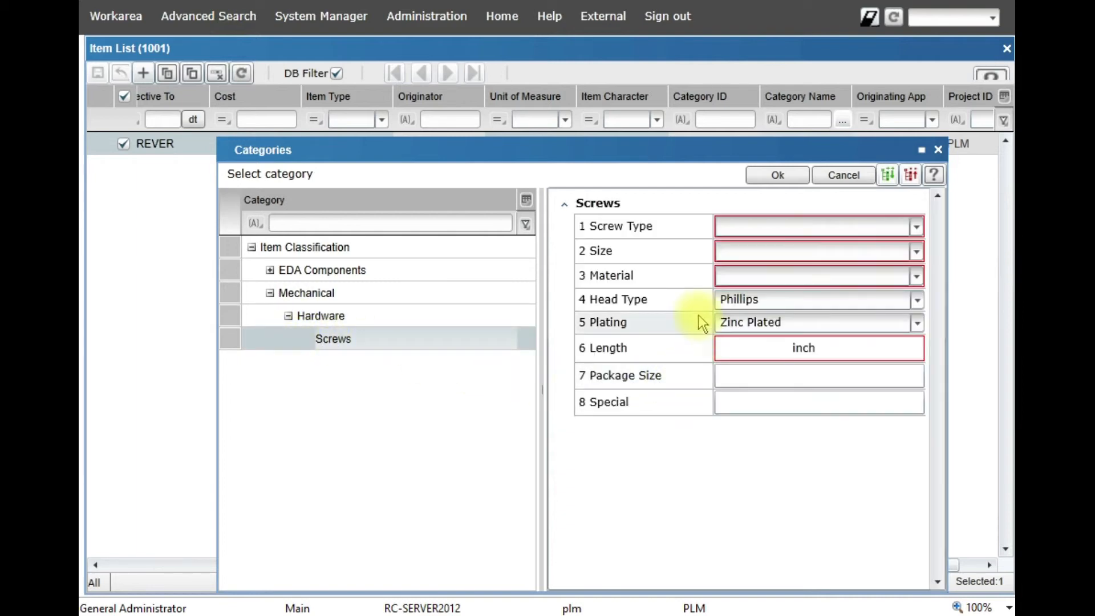
# - Set the item's Screw Type to Machine Screw, Size to #10-32 and Material to Stainless Steel
pyautogui.click(917, 227)
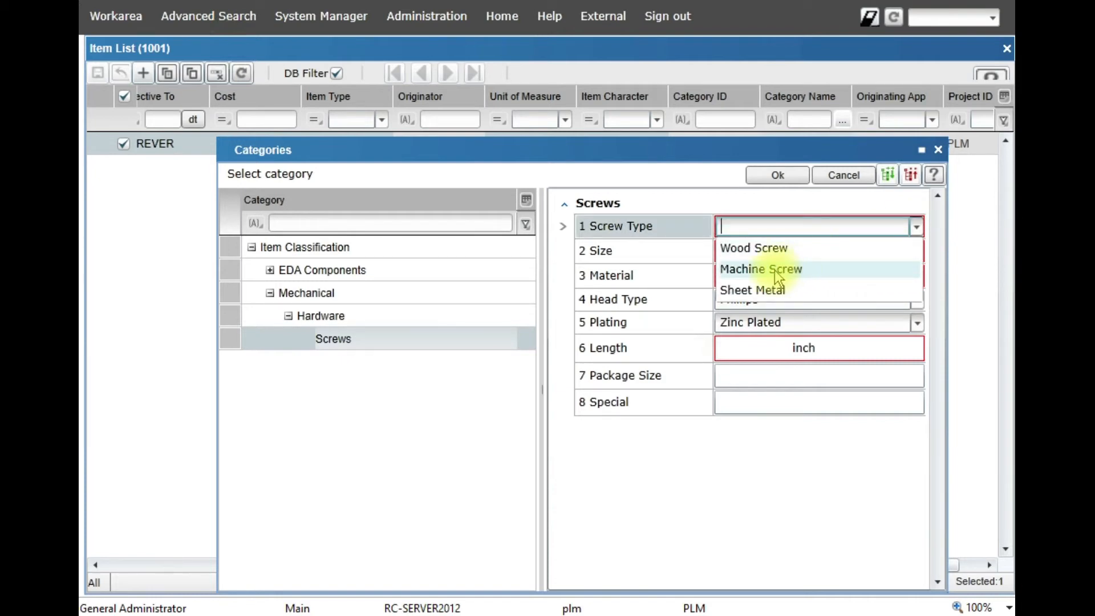
pyautogui.click(779, 271)
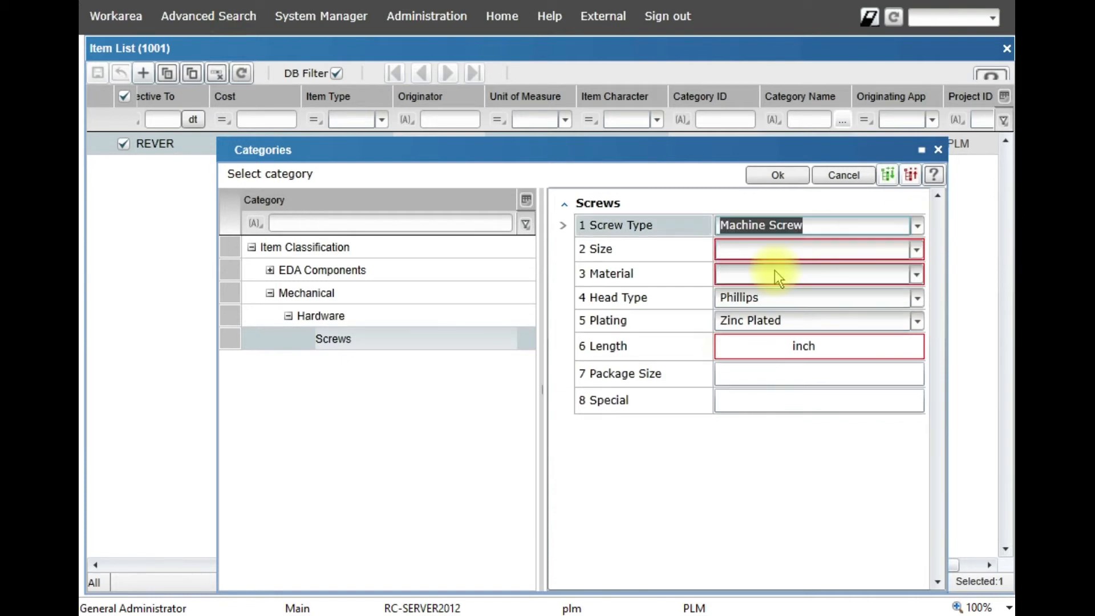
pyautogui.click(917, 251)
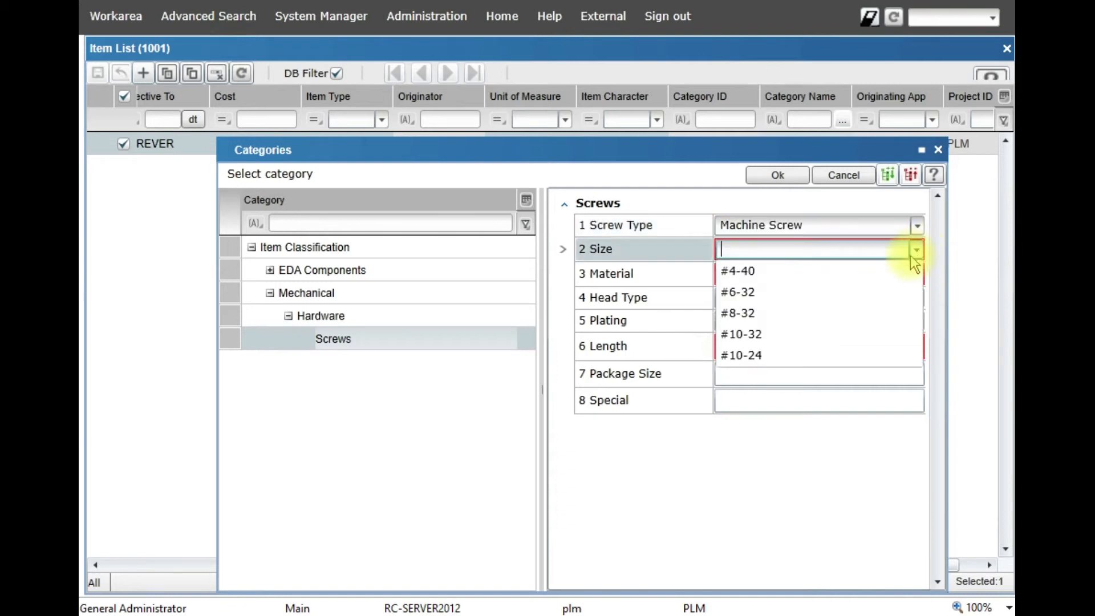
pyautogui.click(750, 335)
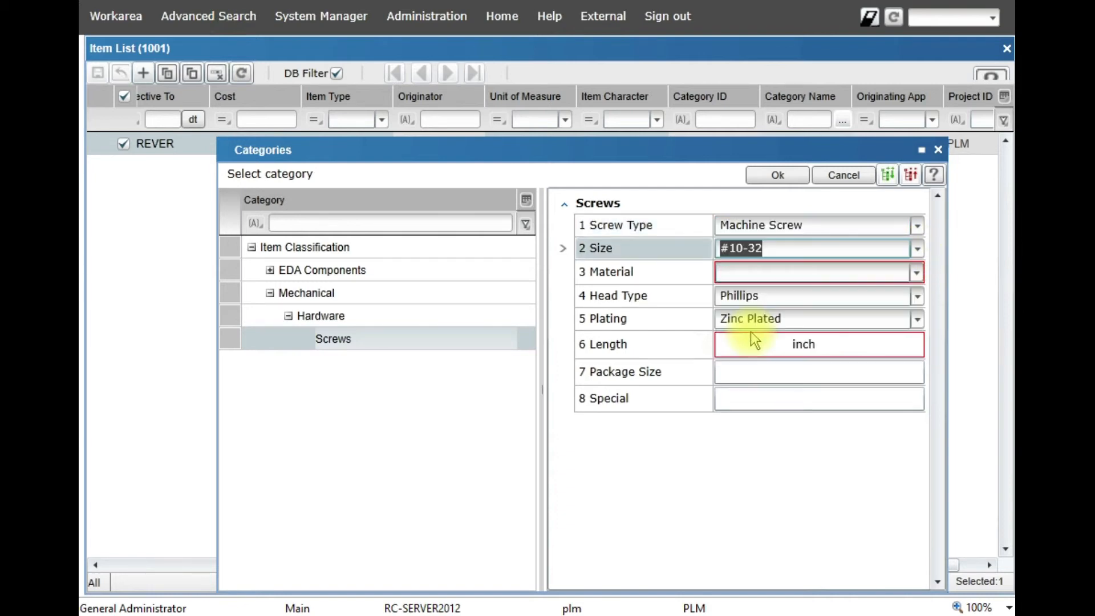
pyautogui.click(915, 273)
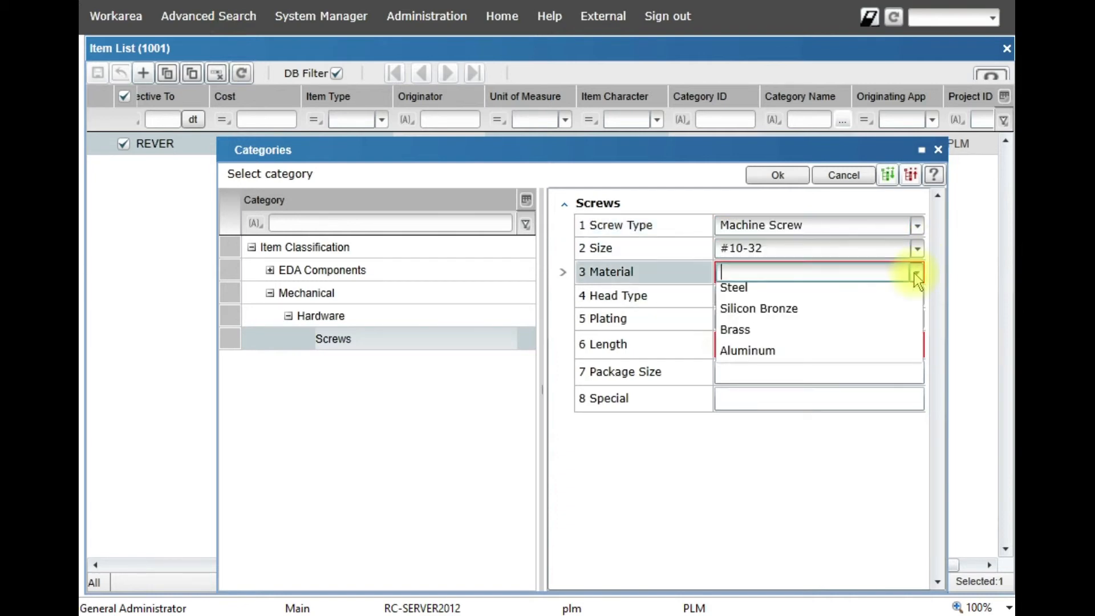
pyautogui.click(774, 298)
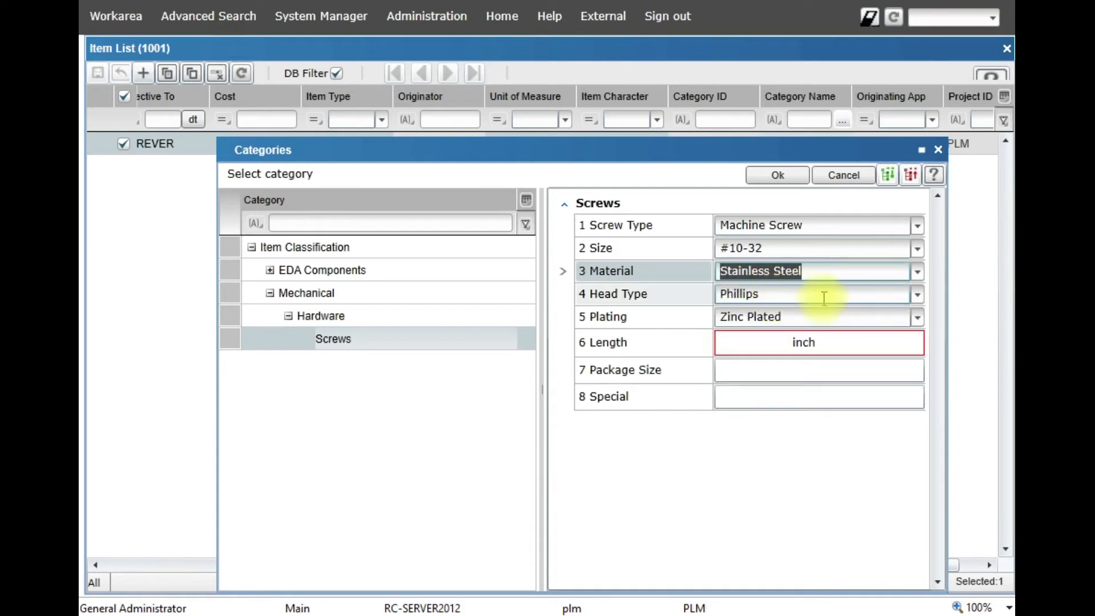
# - Set Head Type to Hex, Length to 0.5 inch, Package Size to 25, Special to Tamper Resistant, and confirm
pyautogui.click(917, 295)
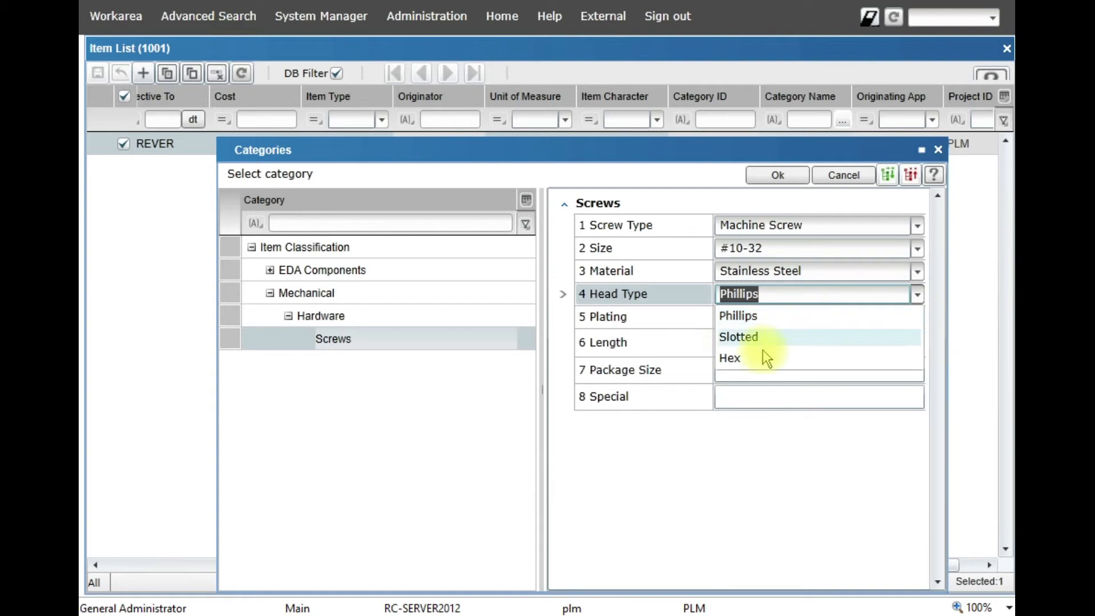
pyautogui.click(738, 358)
pyautogui.click(776, 342)
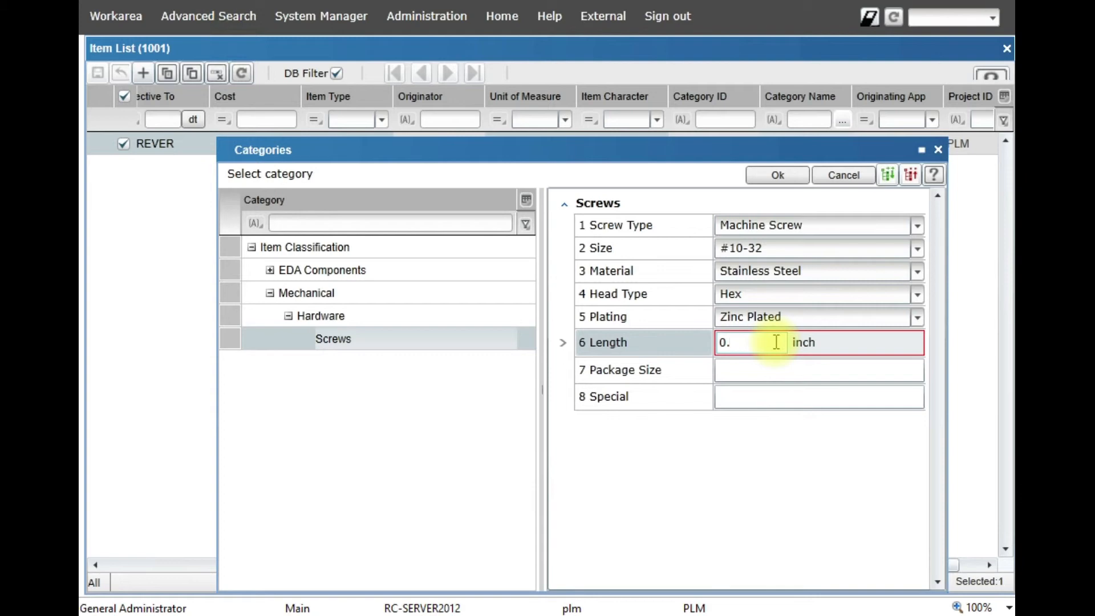
pyautogui.click(741, 375)
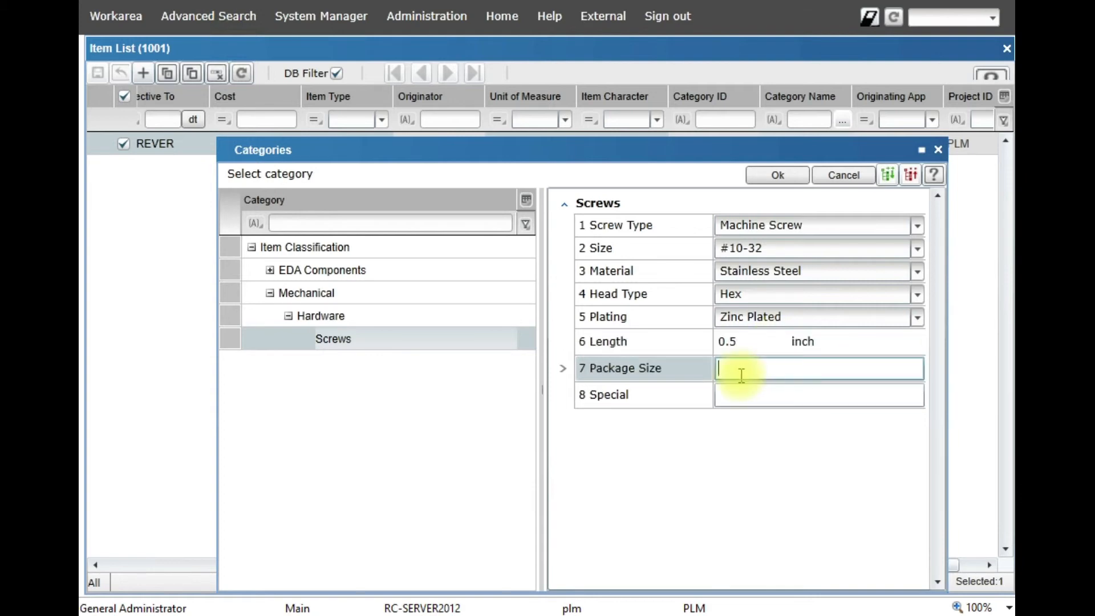
pyautogui.write('25')
pyautogui.click(730, 396)
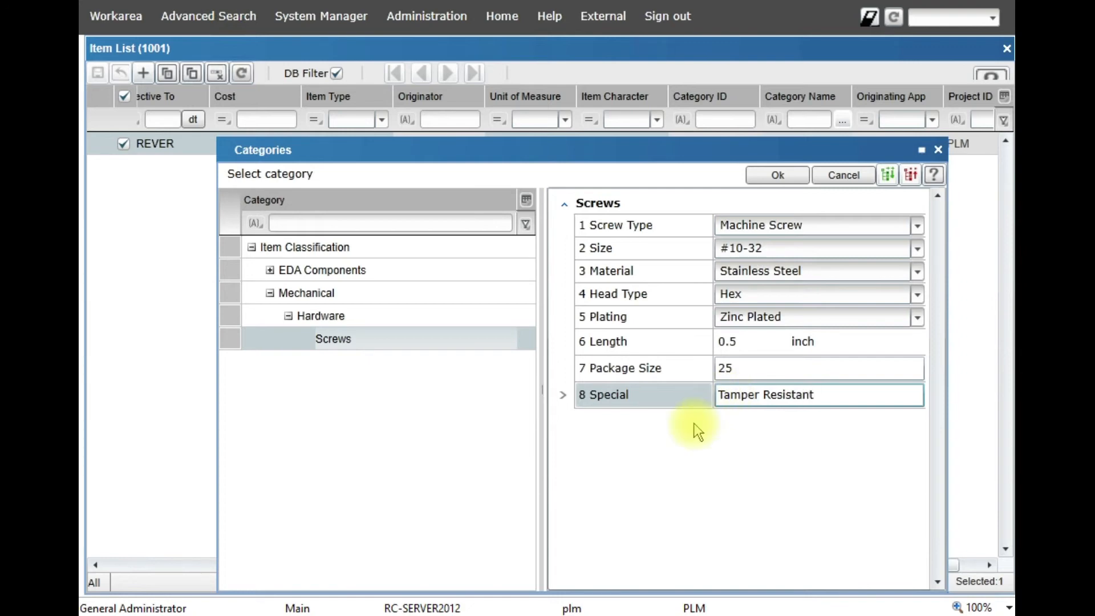
pyautogui.click(777, 177)
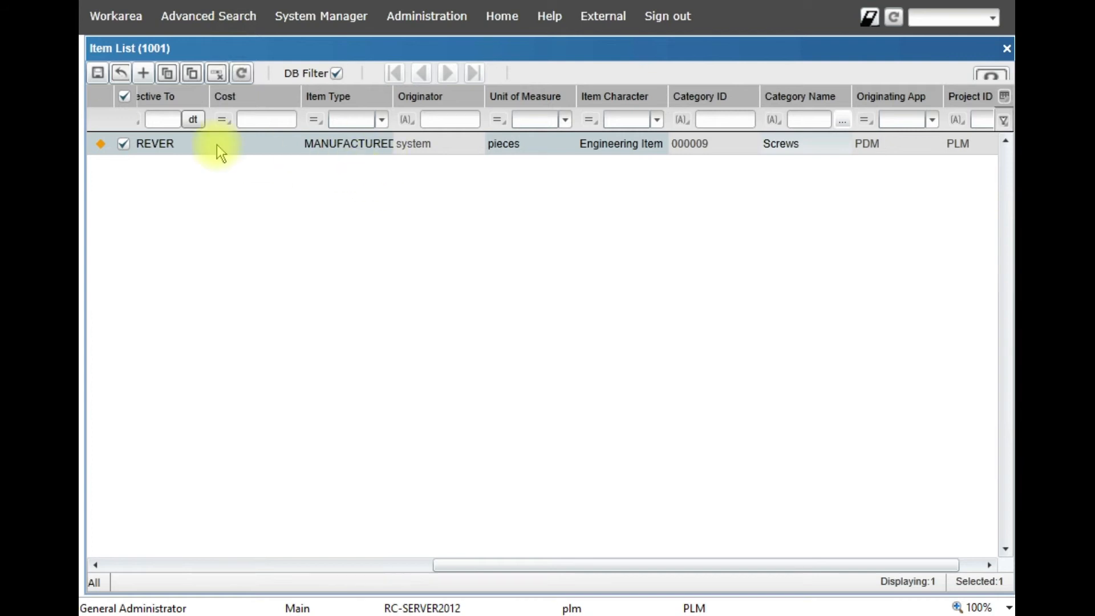
# - Replace the item's description with the pasted description text and trim its ending
pyautogui.click(302, 566)
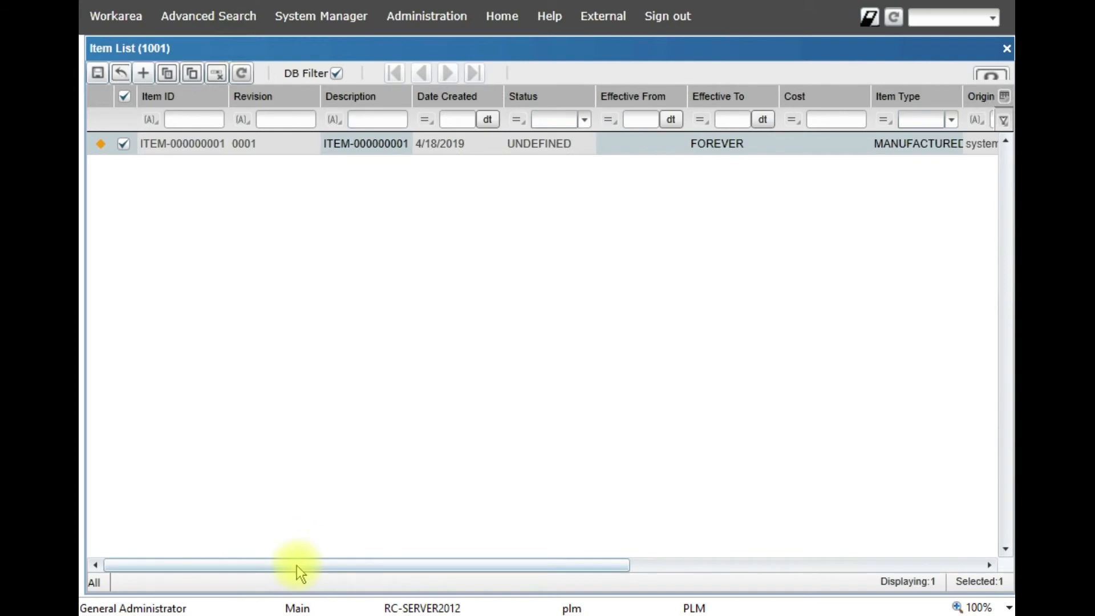
pyautogui.click(374, 143)
pyautogui.press('BackSpace')
pyautogui.write('Stainless Steel, 1')
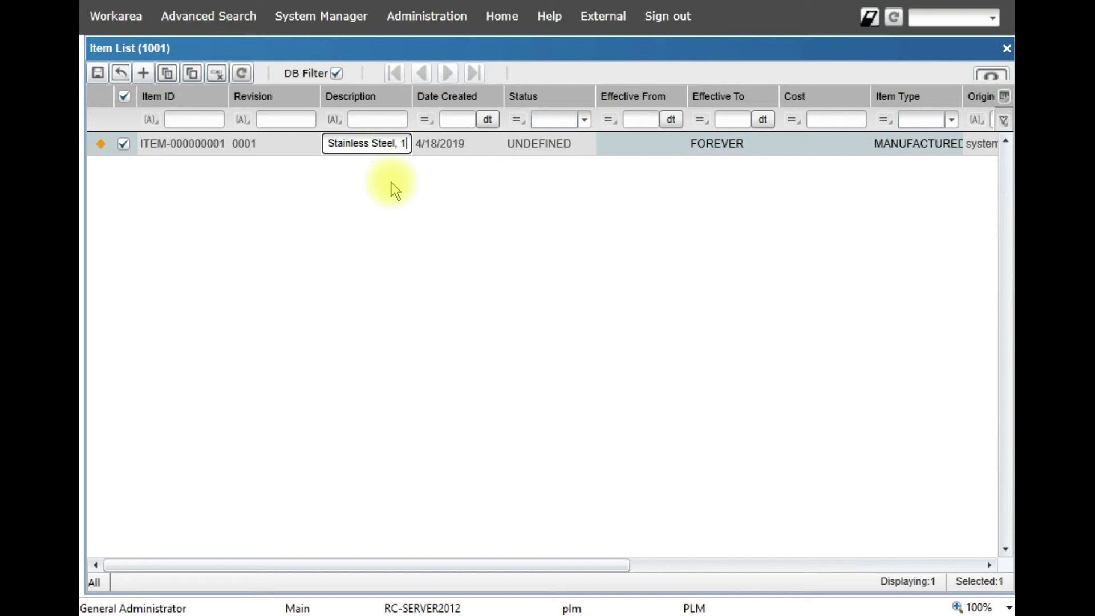
pyautogui.press('BackSpace')
pyautogui.press('BackSpace')
pyautogui.press('BackSpace')
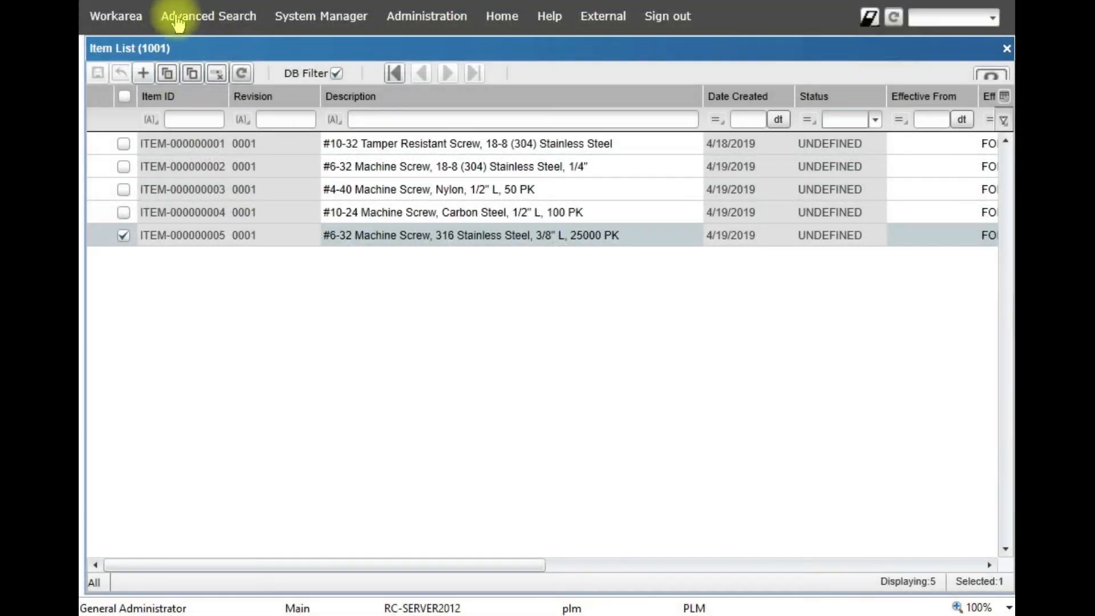
# - Start a new item advanced search and set its Category condition to Mechanical > Hardware > Screws
pyautogui.click(189, 16)
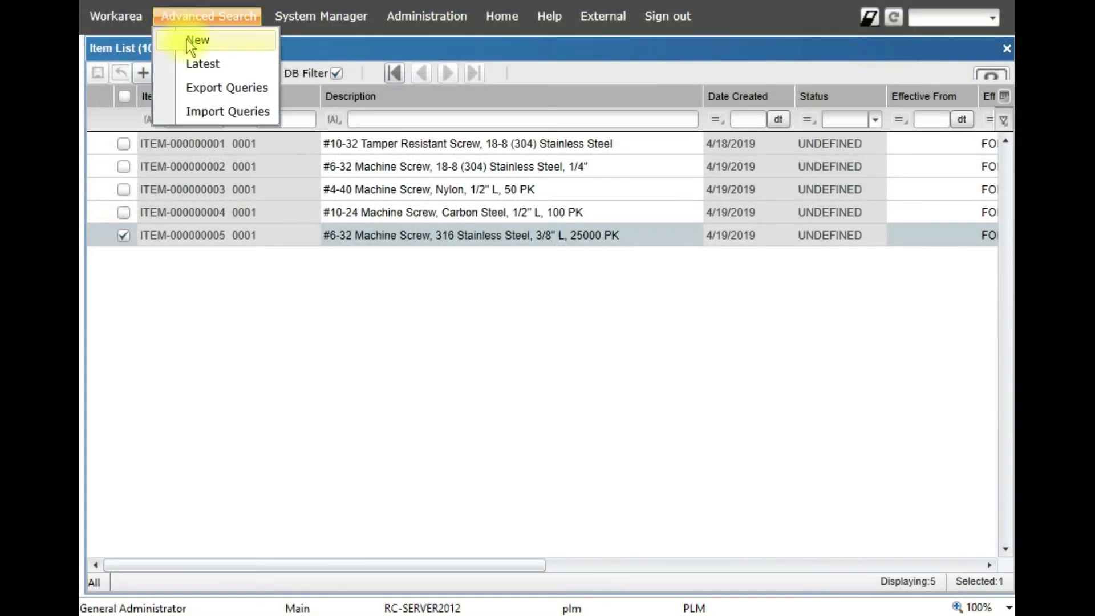
pyautogui.click(196, 42)
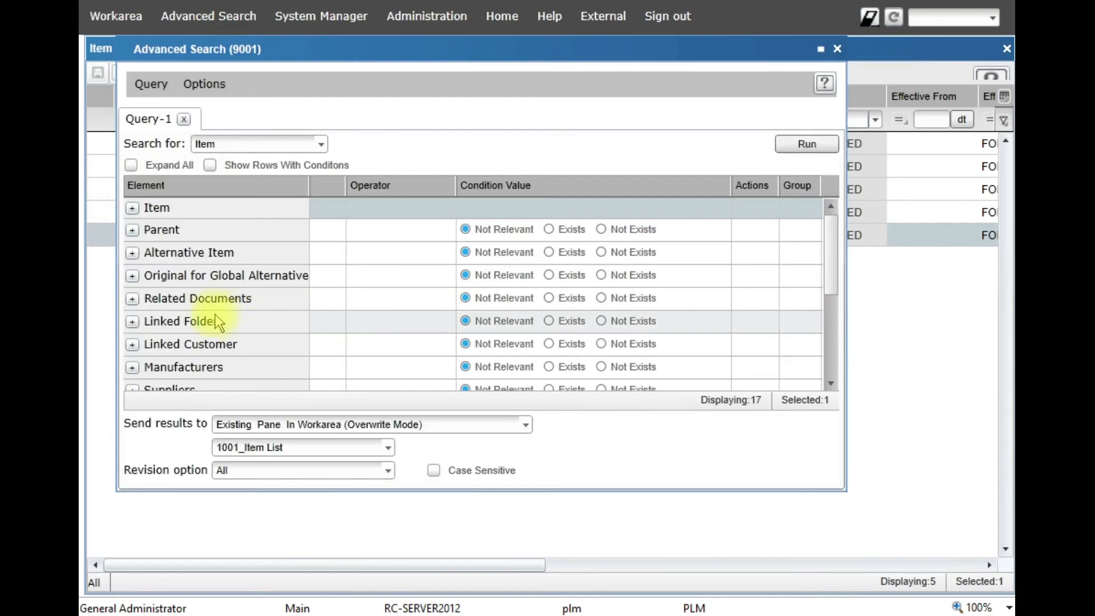
pyautogui.scroll(-2, 209, 317)
pyautogui.scroll(-3, 207, 313)
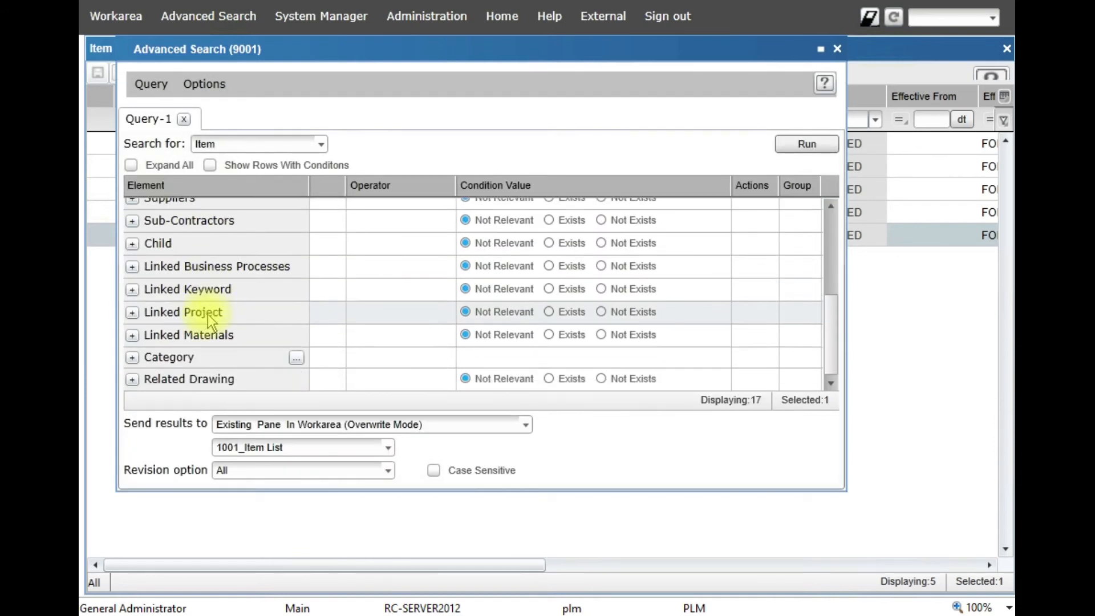
pyautogui.click(296, 358)
pyautogui.click(391, 212)
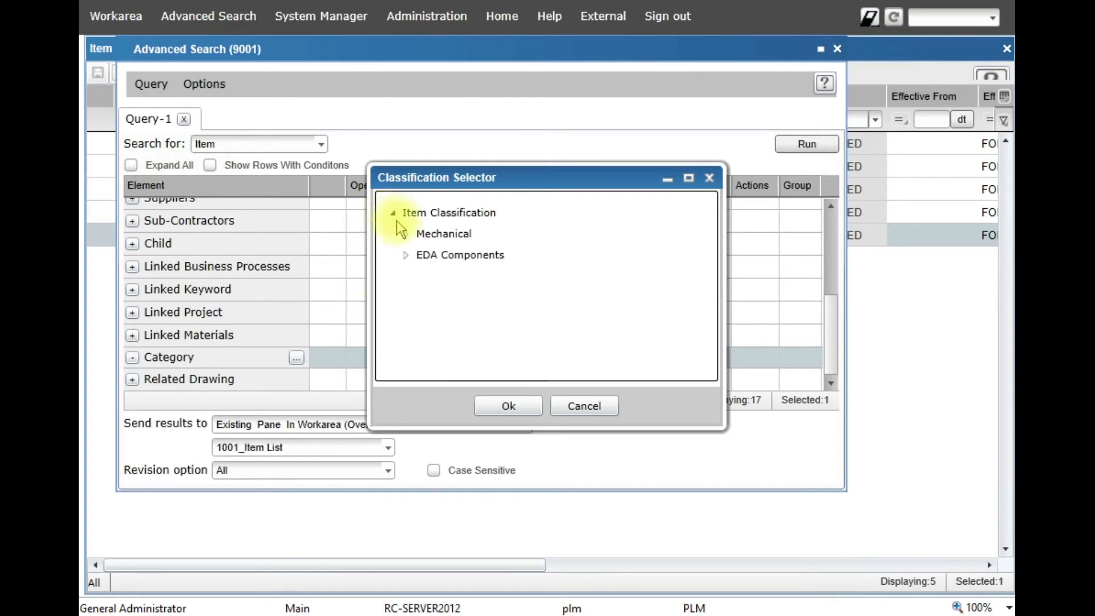
pyautogui.click(407, 234)
pyautogui.click(421, 255)
pyautogui.click(462, 276)
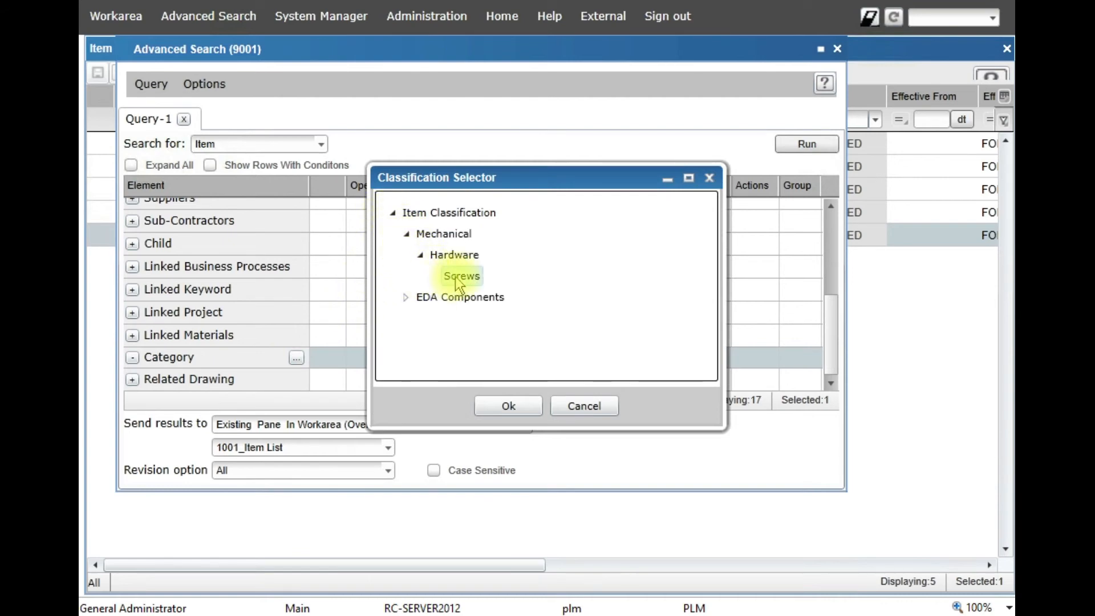
pyautogui.click(509, 406)
# - Set the search to send its results to a new pane
pyautogui.scroll(-3, 416, 306)
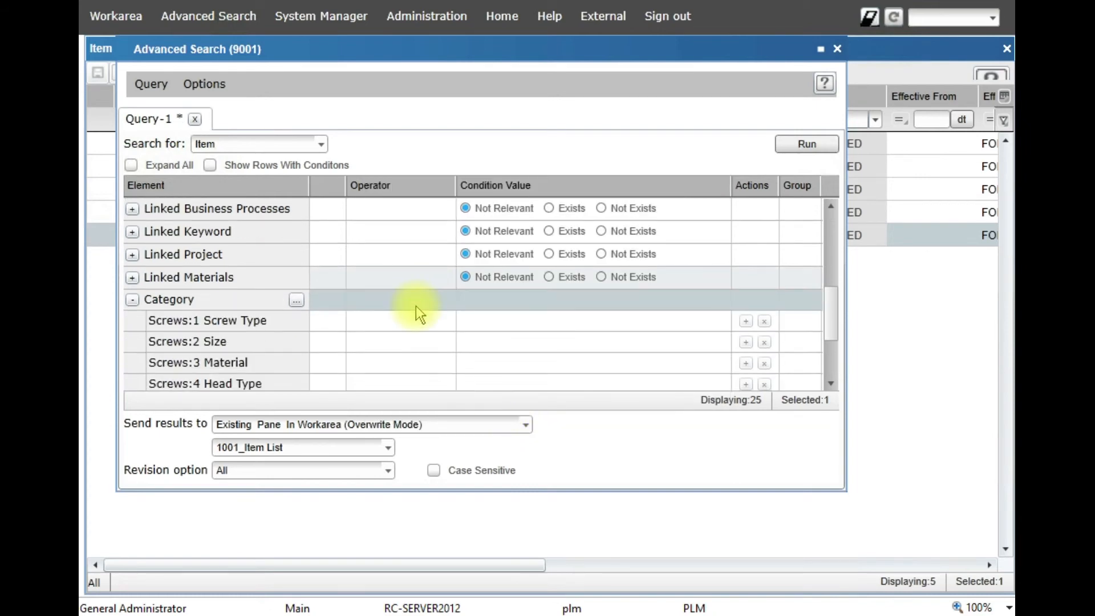
pyautogui.scroll(-3, 416, 305)
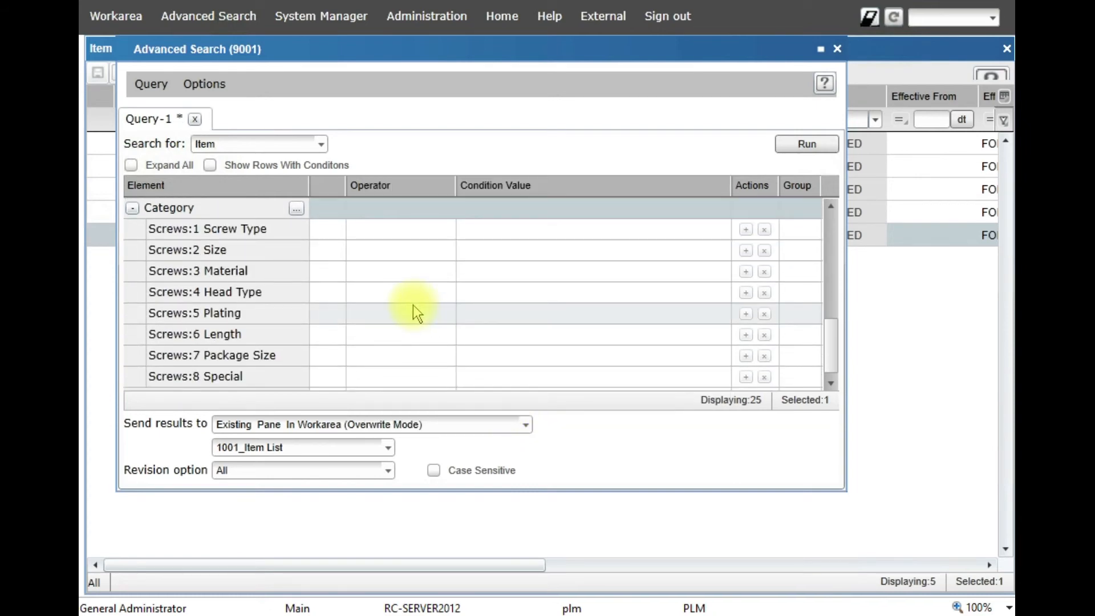
pyautogui.click(288, 428)
pyautogui.click(264, 450)
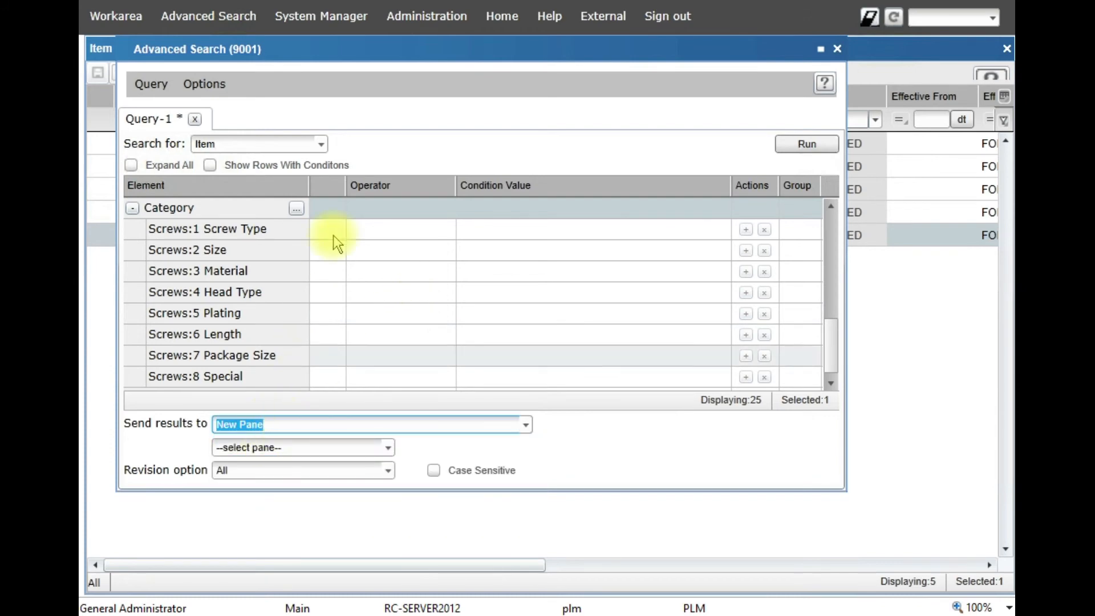
pyautogui.moveTo(427, 54); pyautogui.dragTo(412, 75)
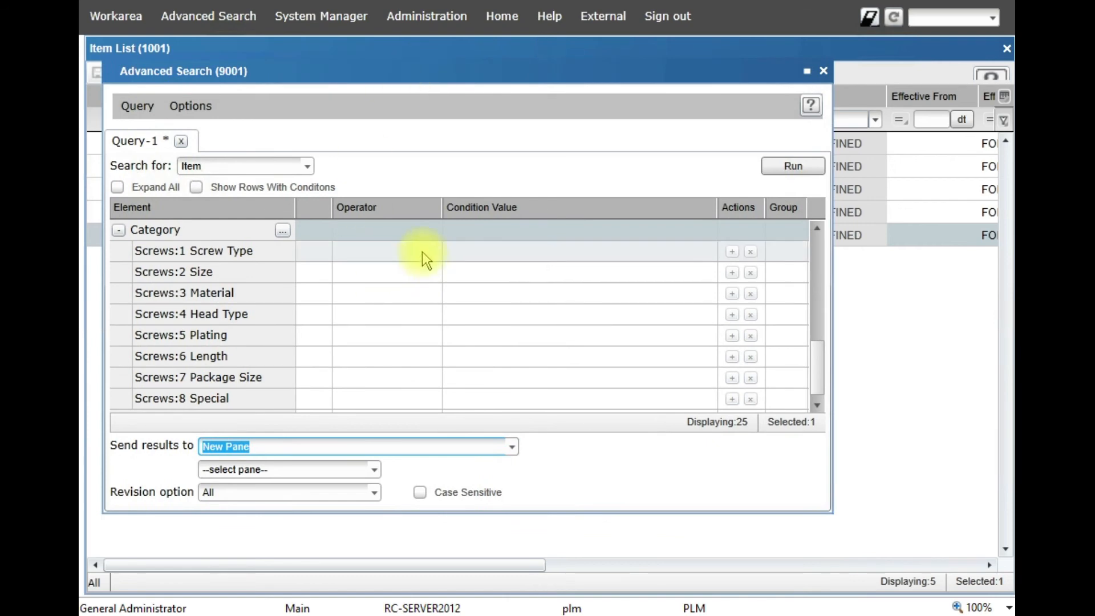
# - Add a Screw Type equals Machine Screw condition and run the search
pyautogui.click(422, 252)
pyautogui.click(434, 248)
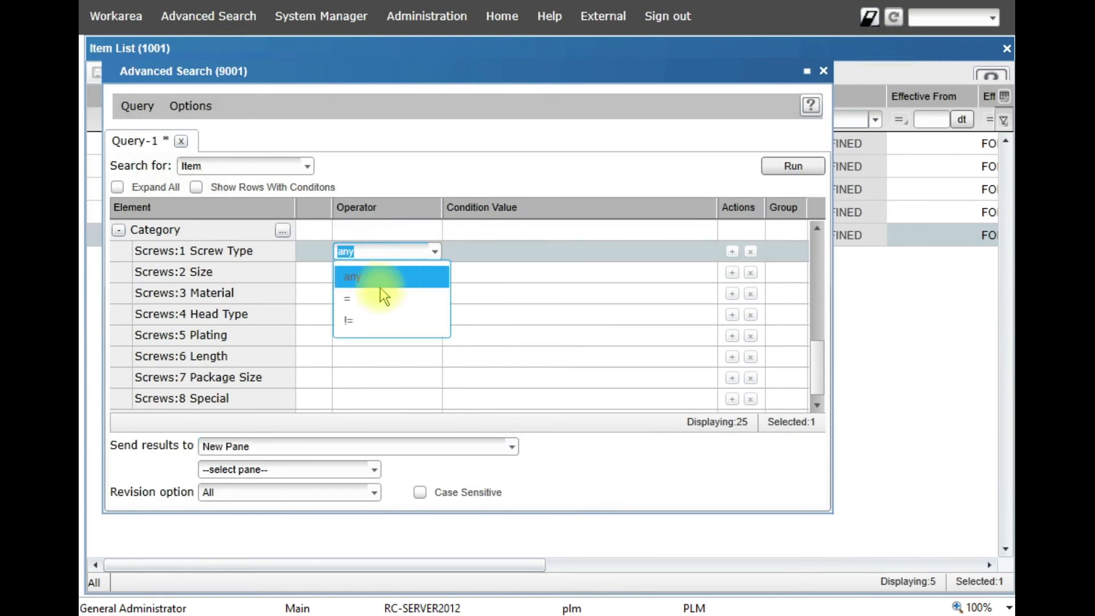
pyautogui.click(368, 296)
pyautogui.click(709, 252)
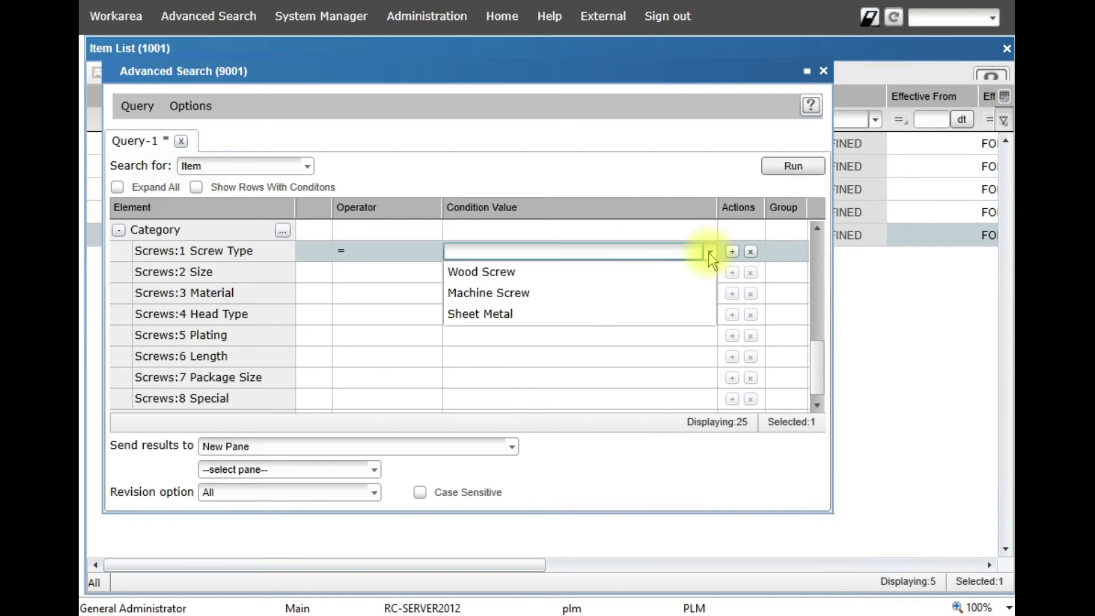
pyautogui.click(506, 294)
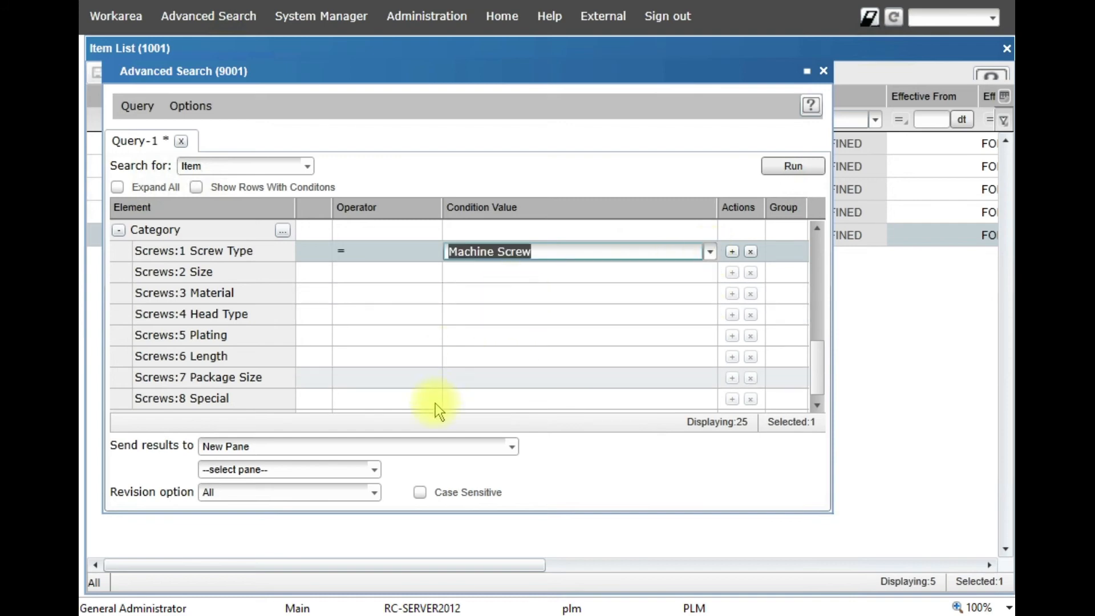
pyautogui.click(813, 166)
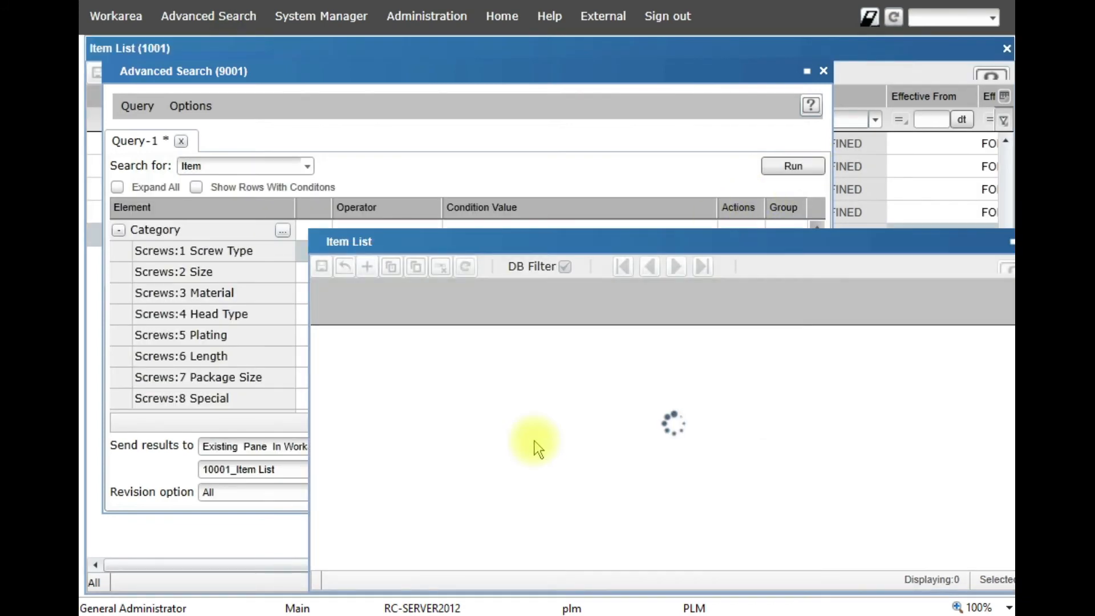
pyautogui.moveTo(574, 187); pyautogui.dragTo(529, 152)
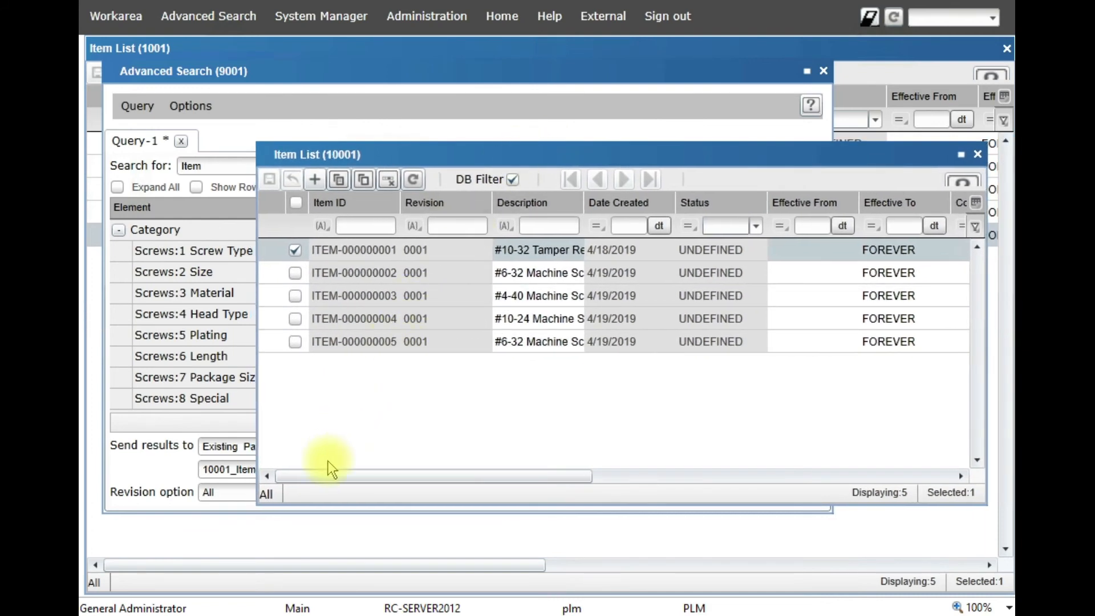
# - Add a Size equals #10-32 condition and run the search again
pyautogui.click(228, 422)
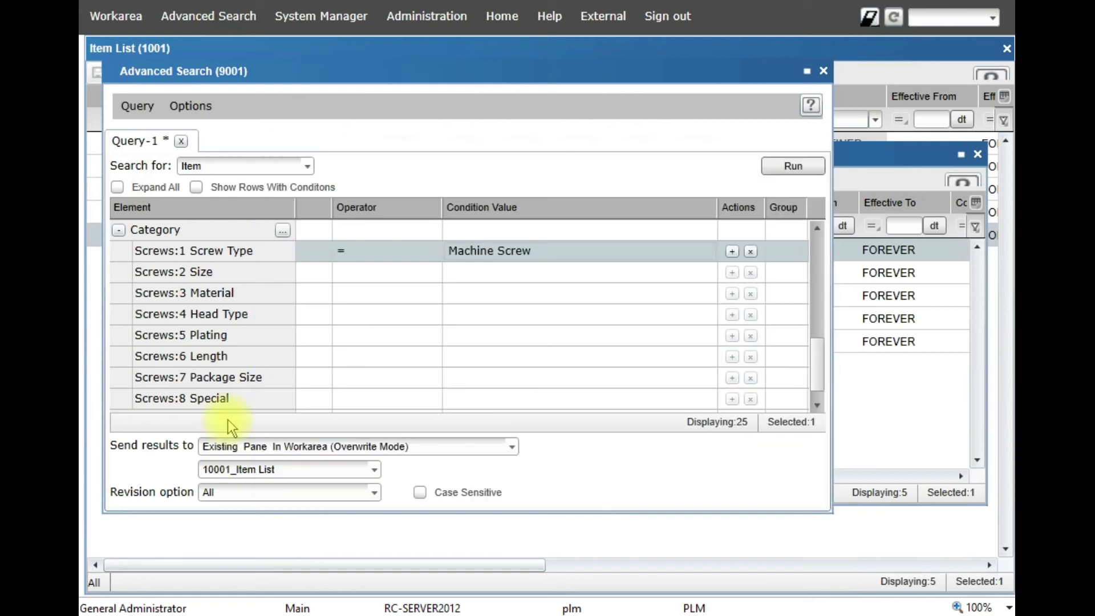
pyautogui.click(357, 280)
pyautogui.click(435, 273)
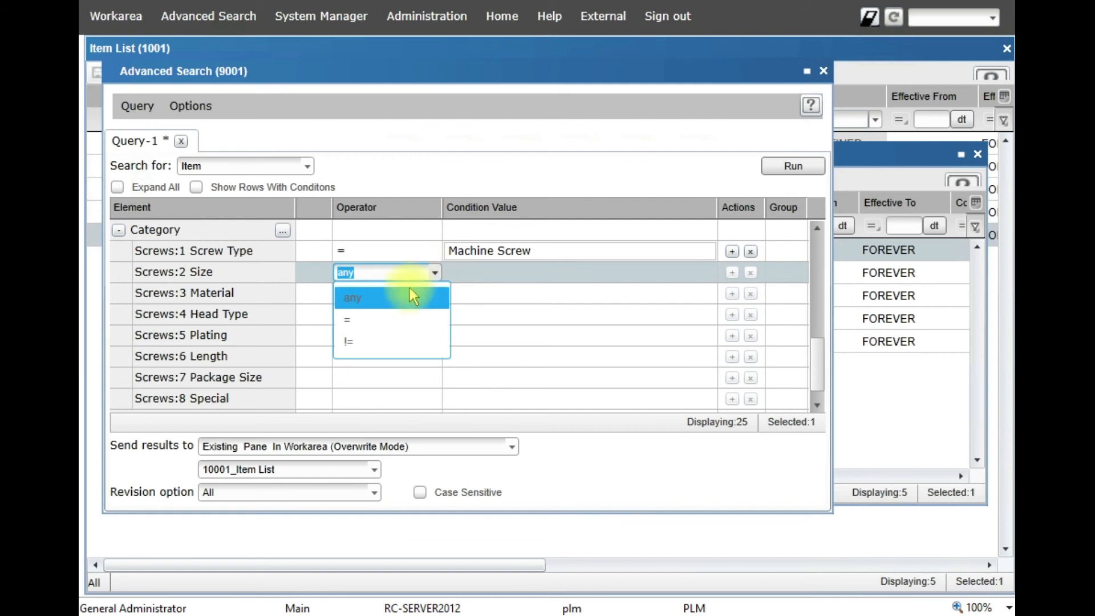
pyautogui.click(369, 328)
pyautogui.click(709, 274)
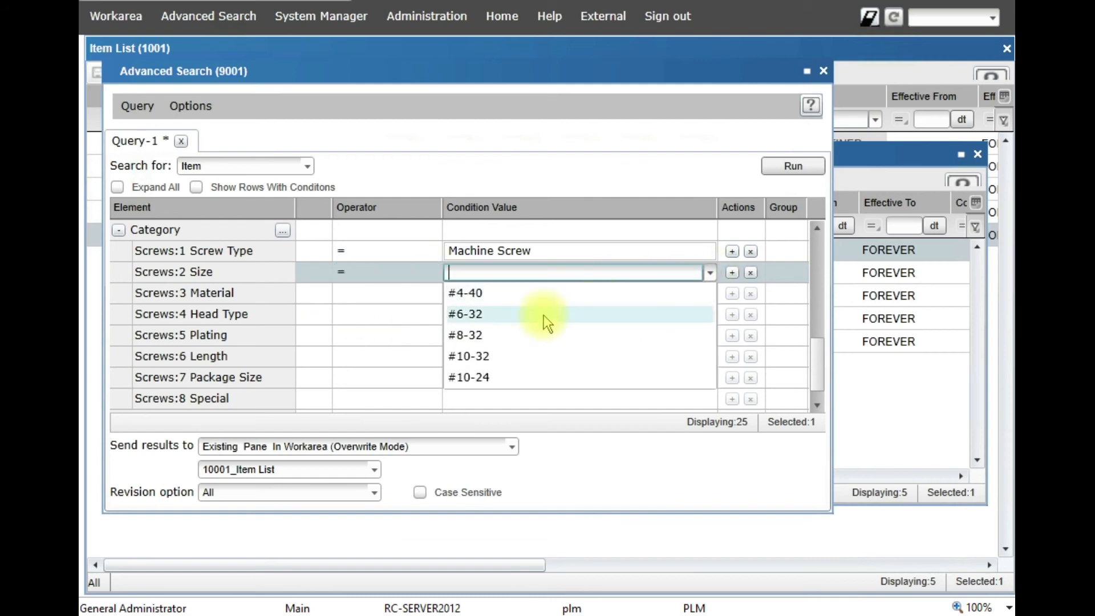
pyautogui.click(467, 356)
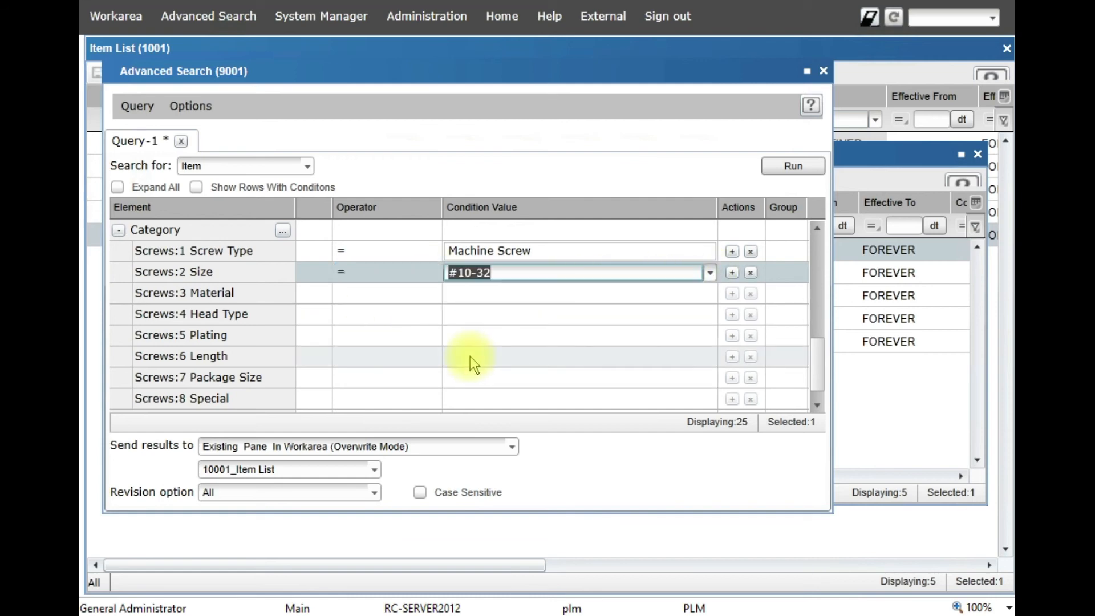
pyautogui.click(786, 168)
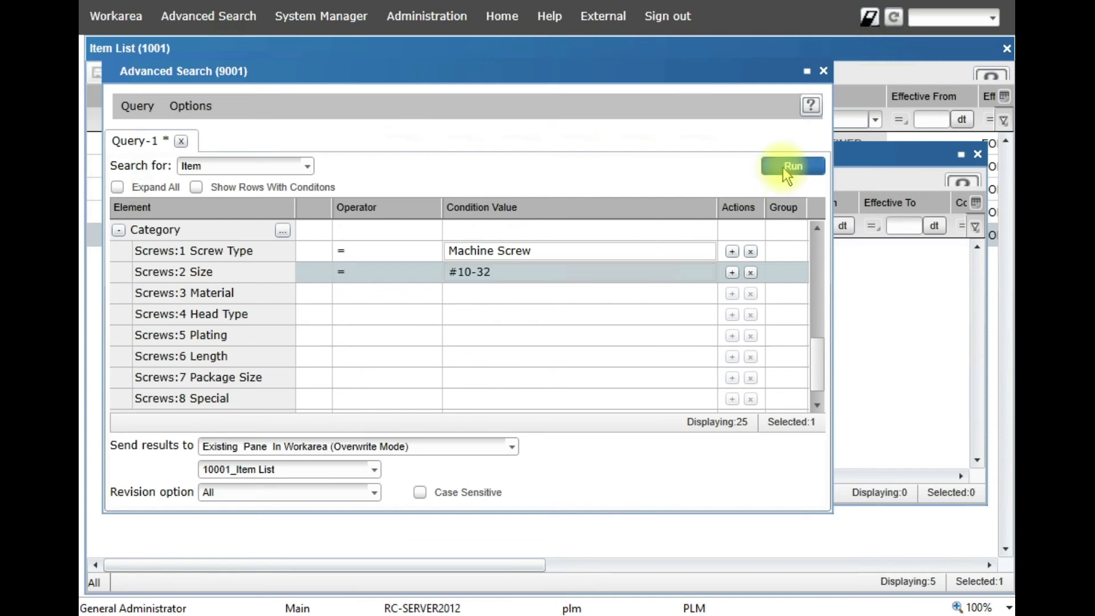
# - Close the results pane and remove the Size condition from the query
pyautogui.click(890, 371)
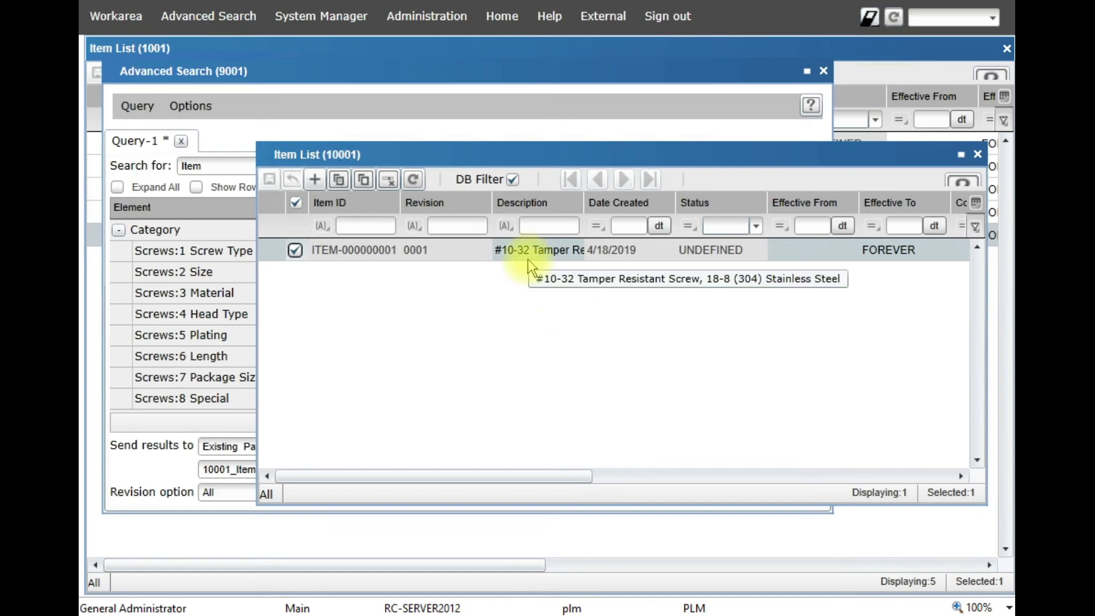
pyautogui.click(978, 157)
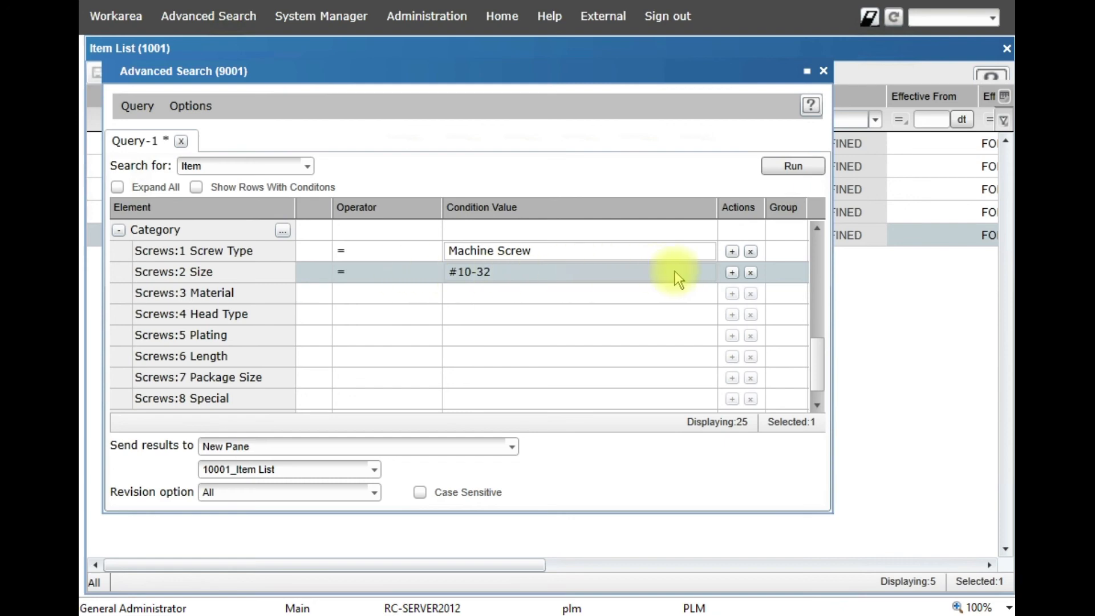
pyautogui.click(751, 271)
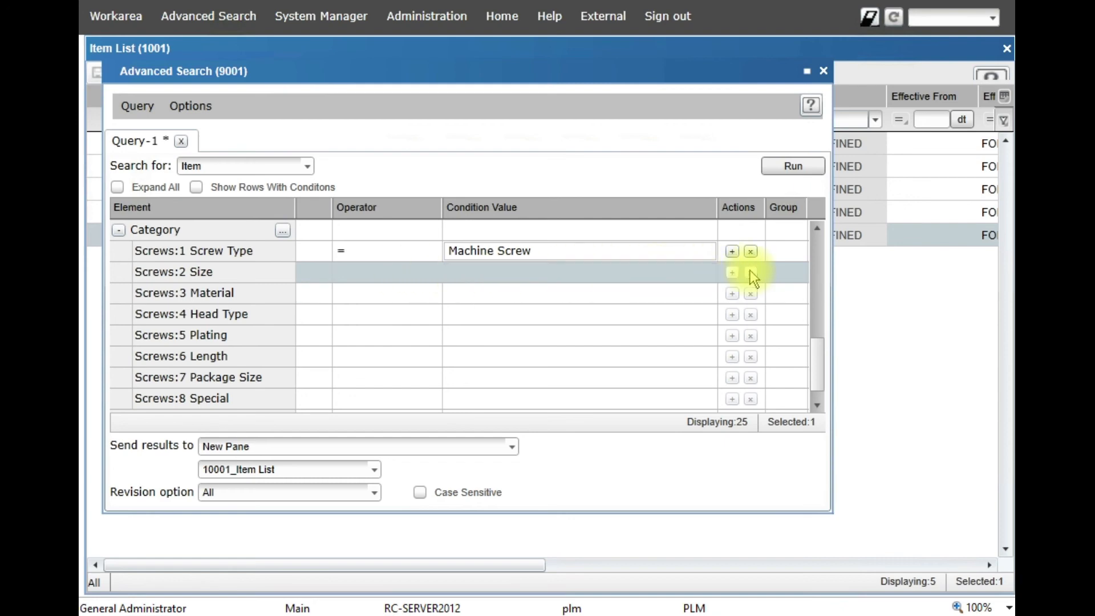
pyautogui.click(395, 293)
pyautogui.click(434, 293)
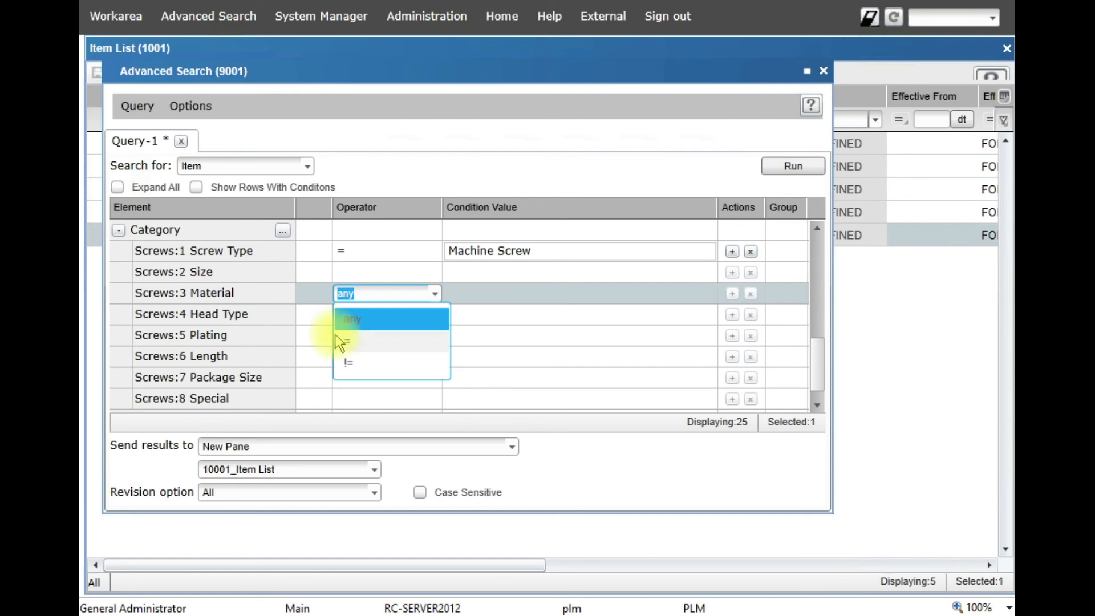
pyautogui.click(356, 319)
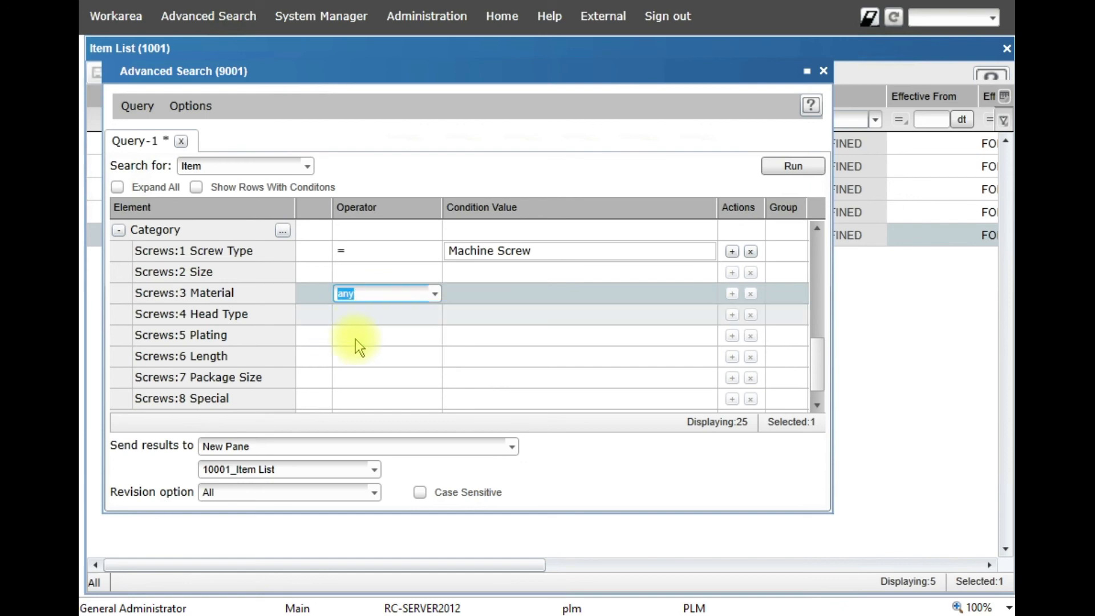
# - Add a Length equals 0.5 condition and run the search
pyautogui.click(410, 357)
pyautogui.click(435, 357)
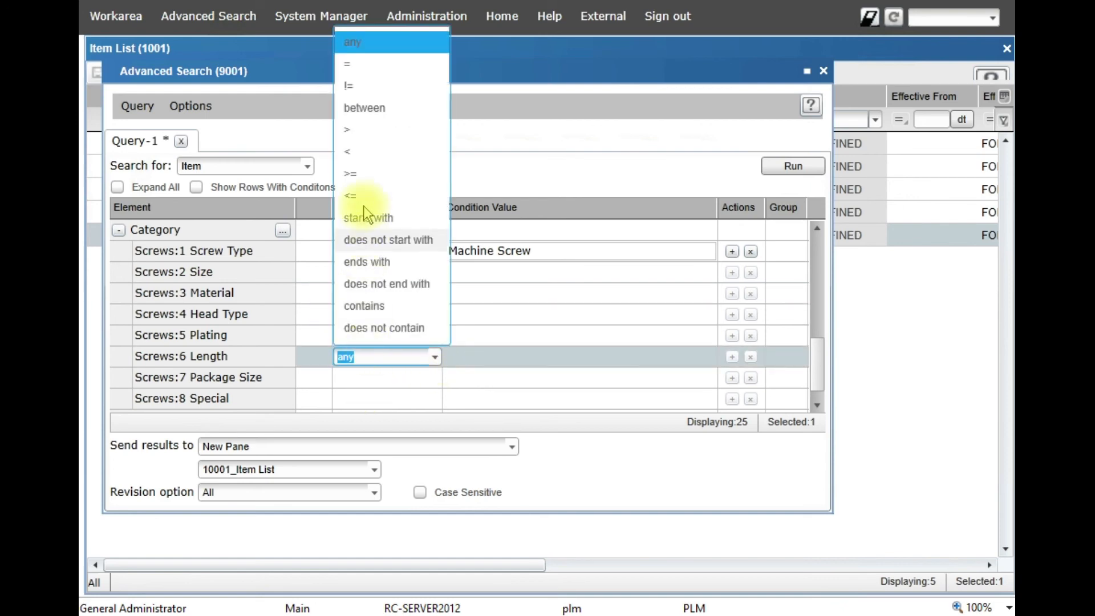
pyautogui.click(355, 63)
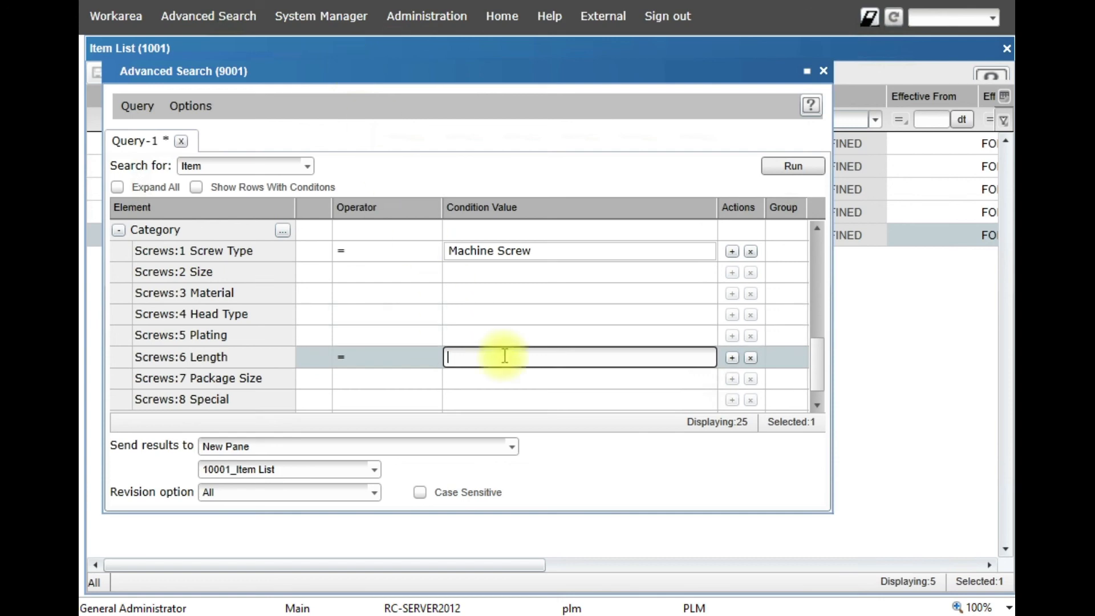
pyautogui.write('0.5')
pyautogui.click(793, 165)
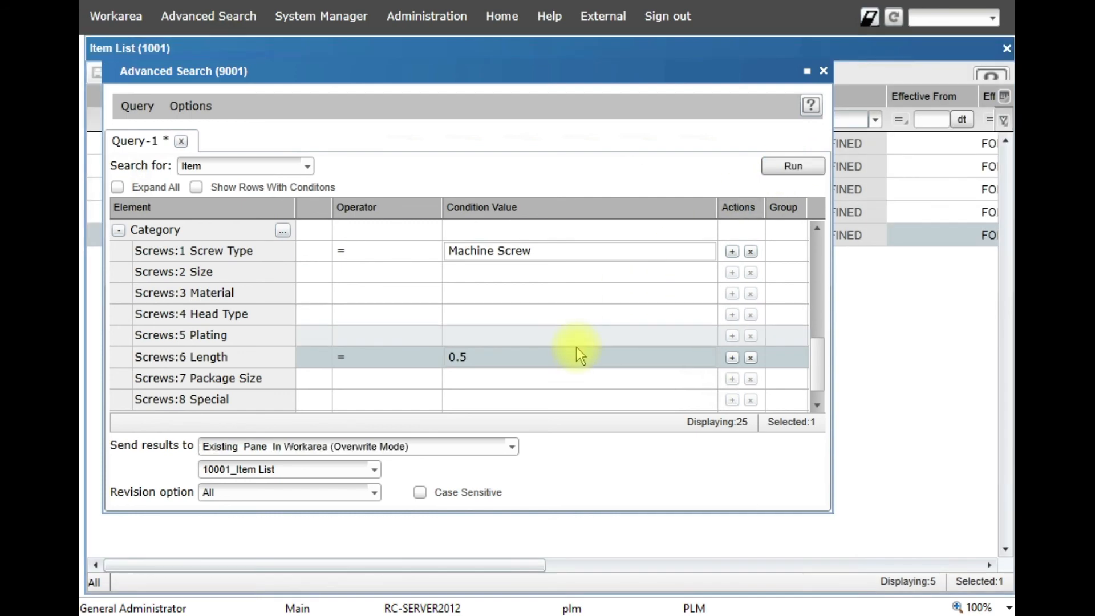
# - Widen the results' Description column to read the matching items
pyautogui.moveTo(635, 275); pyautogui.dragTo(568, 162)
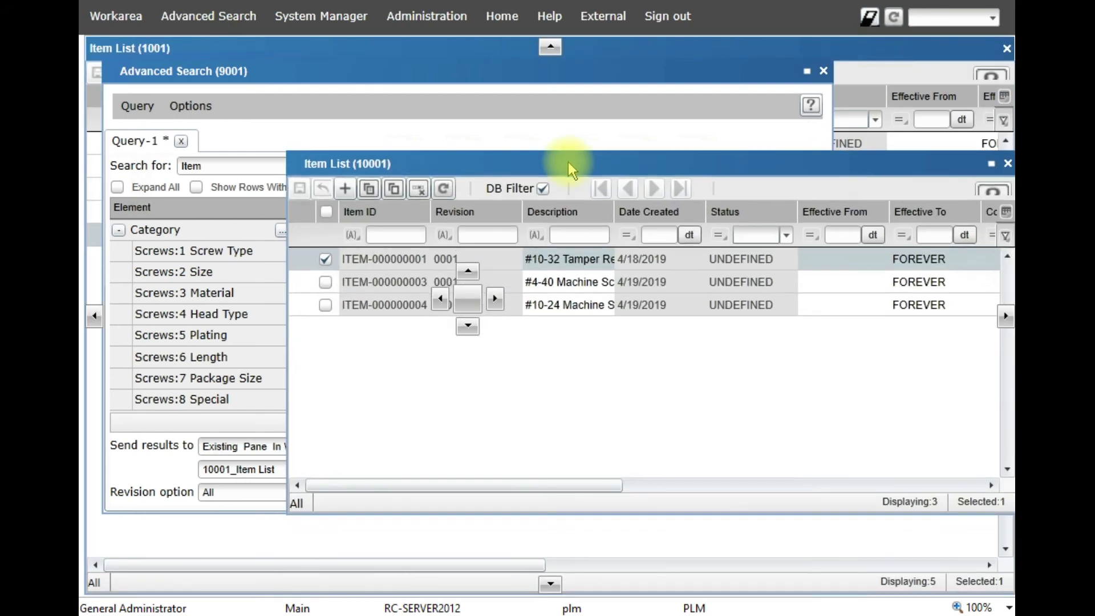
pyautogui.moveTo(614, 211); pyautogui.dragTo(788, 222)
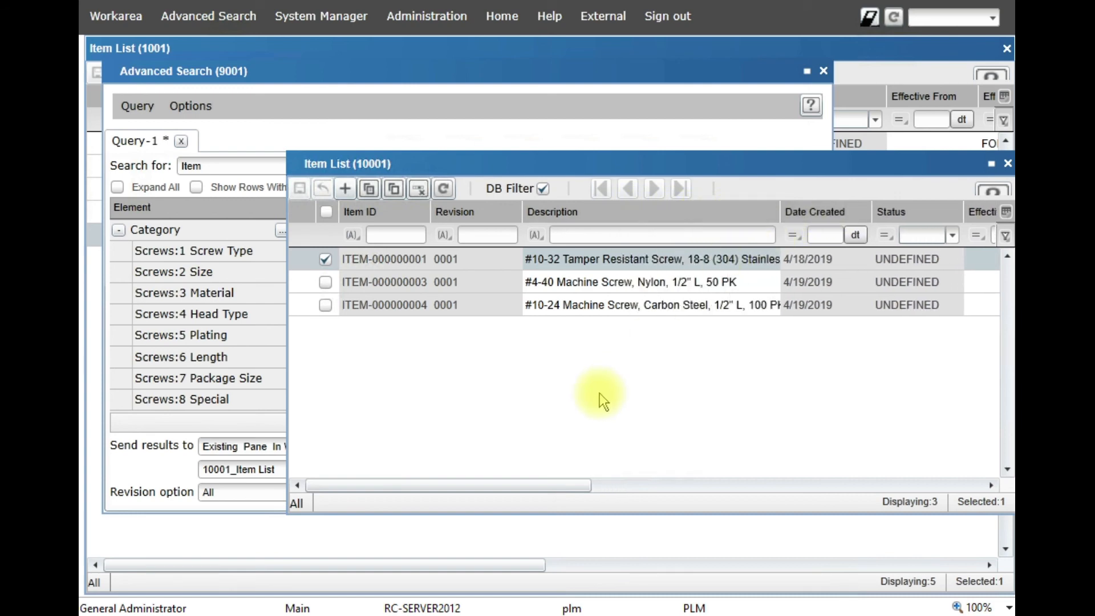
pyautogui.click(374, 123)
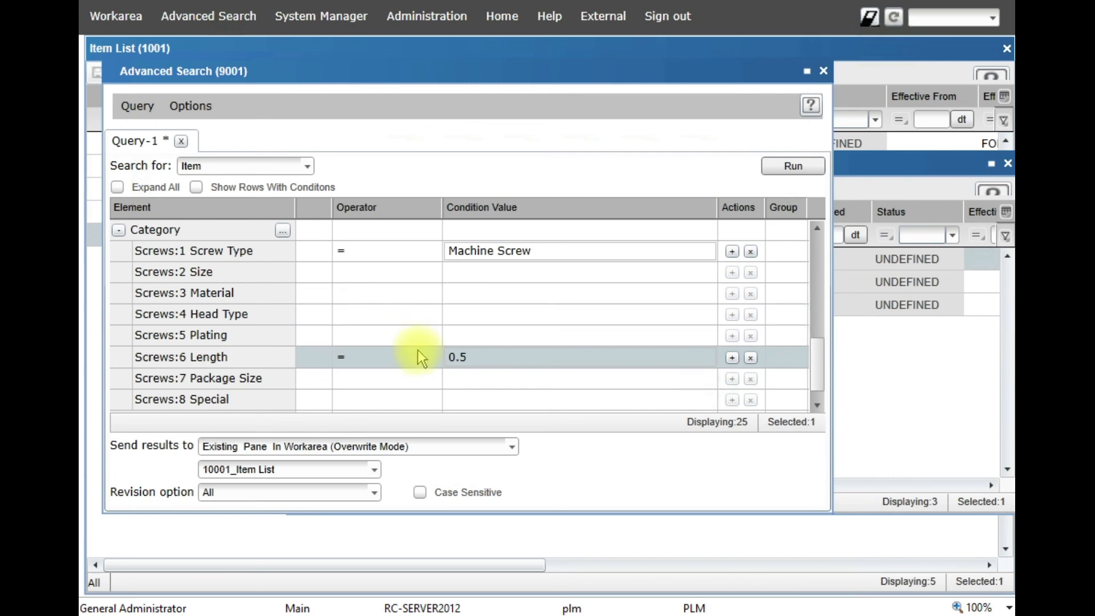
# - Add a Material equals Stainless Steel condition and run the search again
pyautogui.click(697, 295)
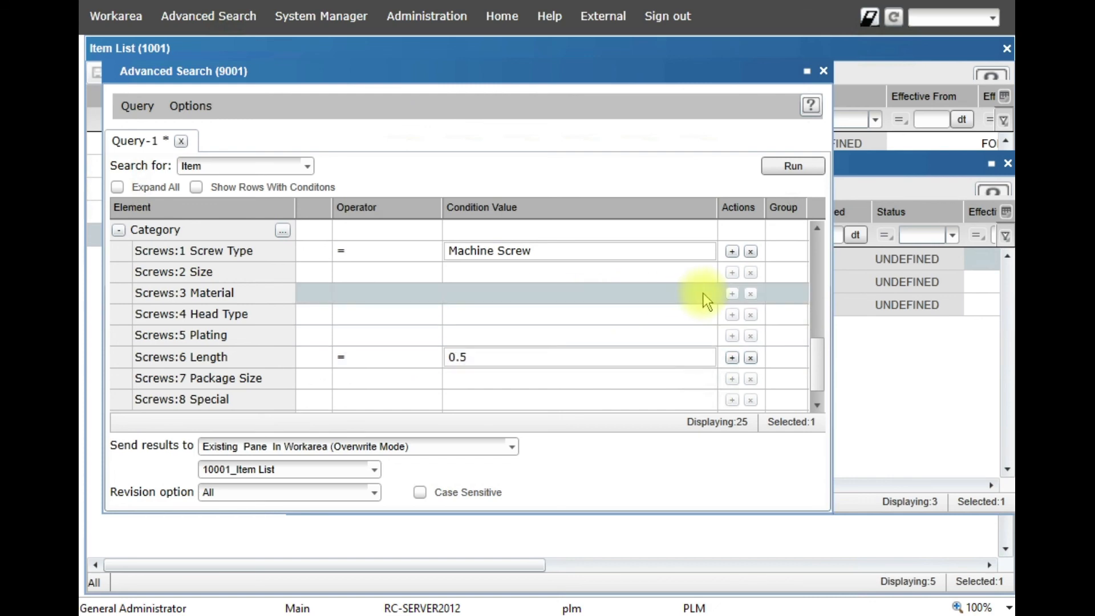
pyautogui.click(408, 297)
pyautogui.click(437, 293)
pyautogui.click(365, 337)
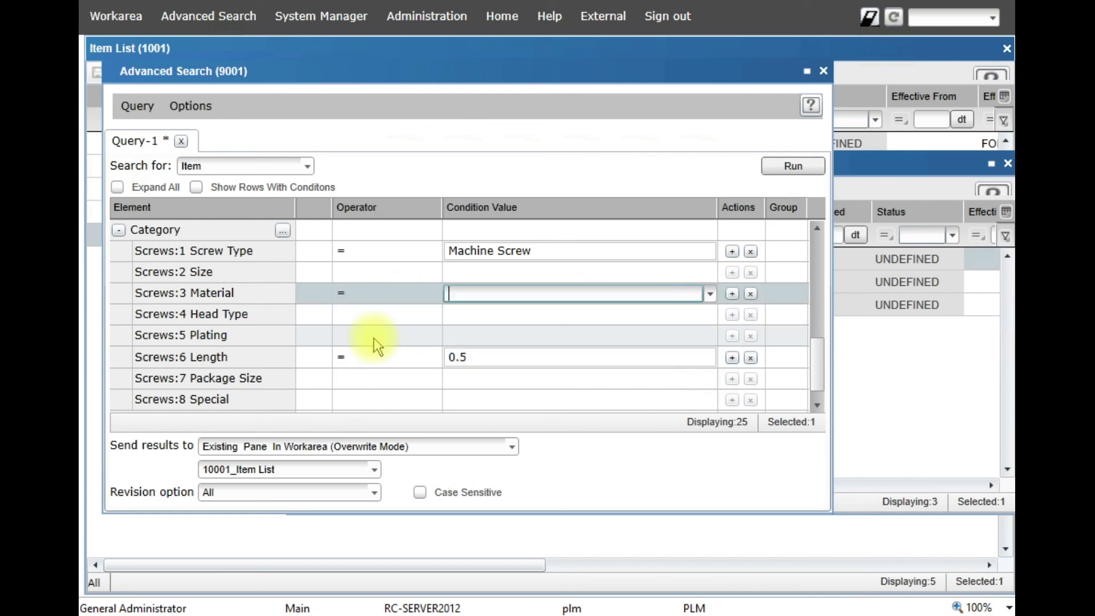
pyautogui.click(710, 294)
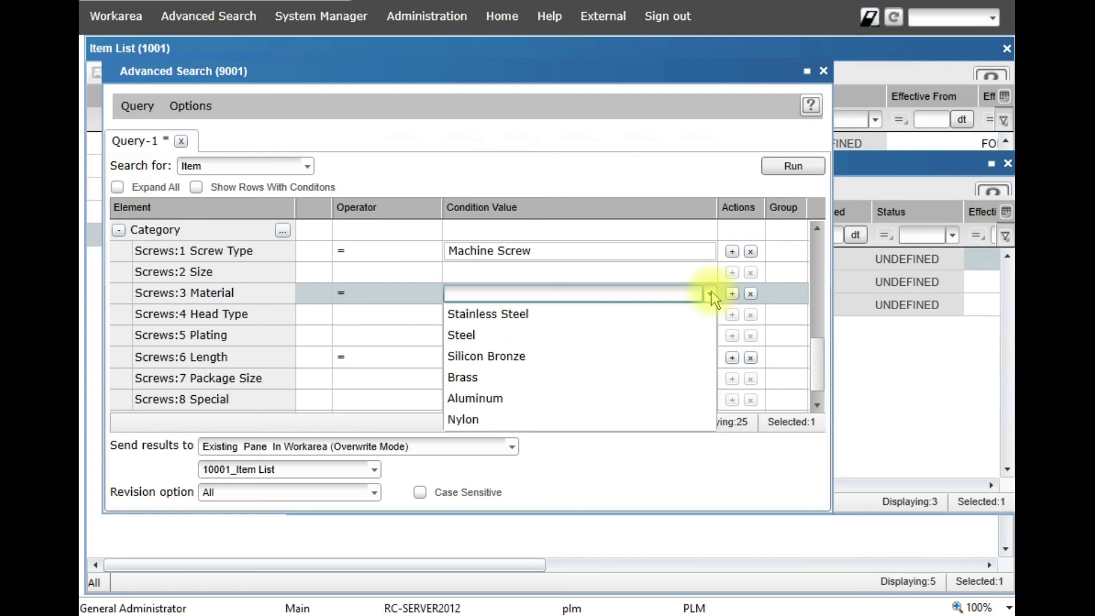
pyautogui.click(514, 315)
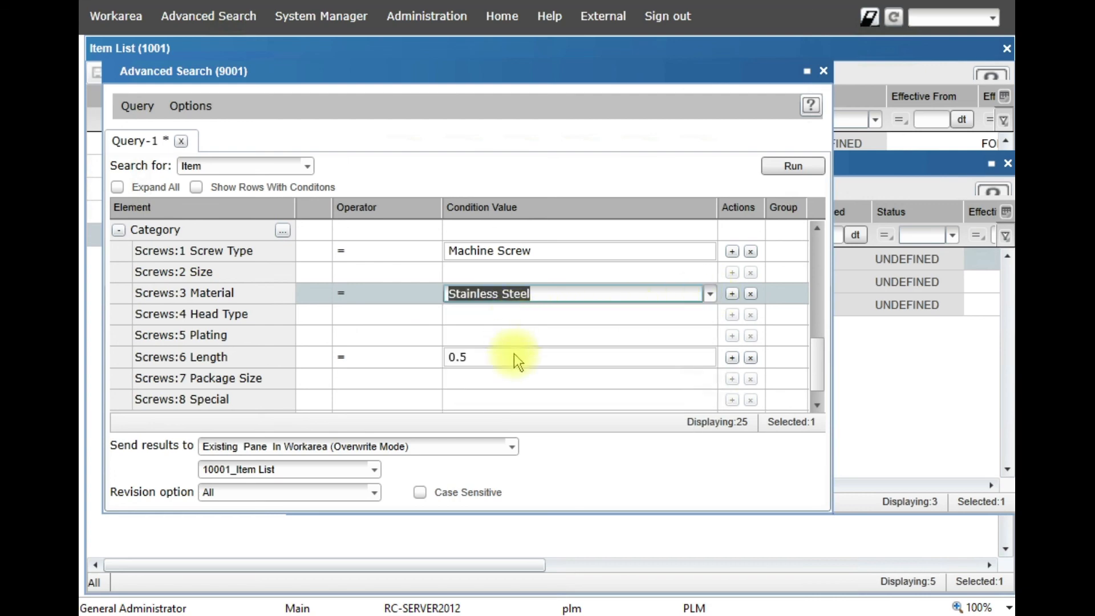
pyautogui.click(802, 166)
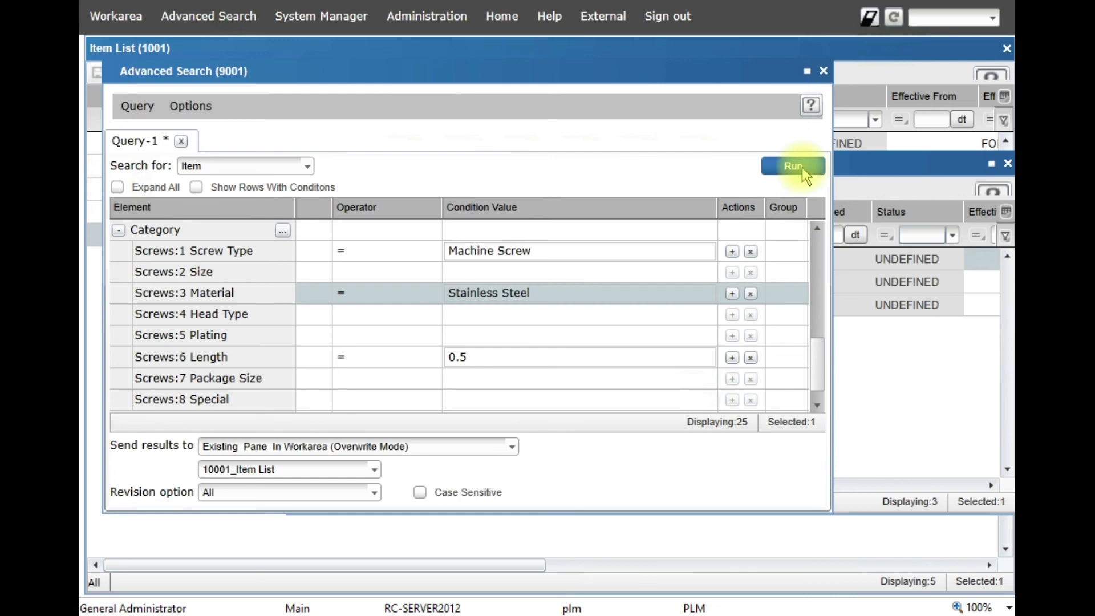
pyautogui.click(894, 381)
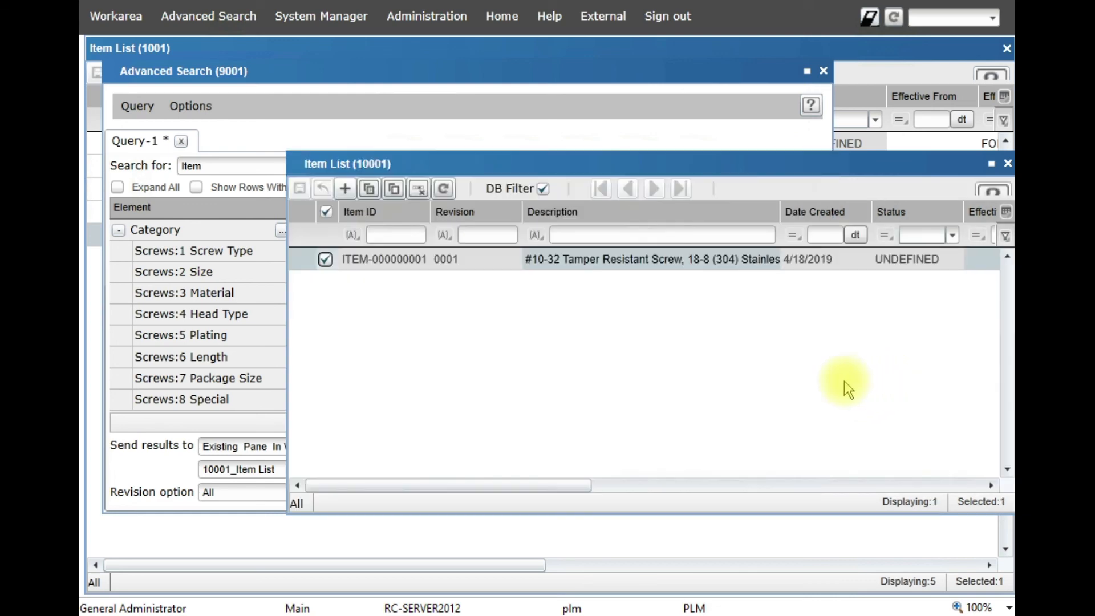